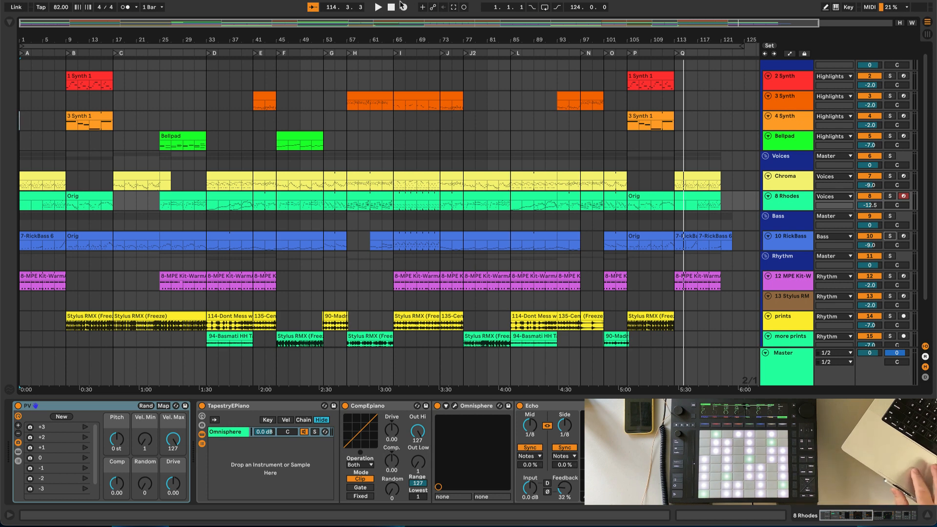
Return the playhead to the start of the song and look over all tracks from the Highlights group to analysis.
left_click(391, 8)
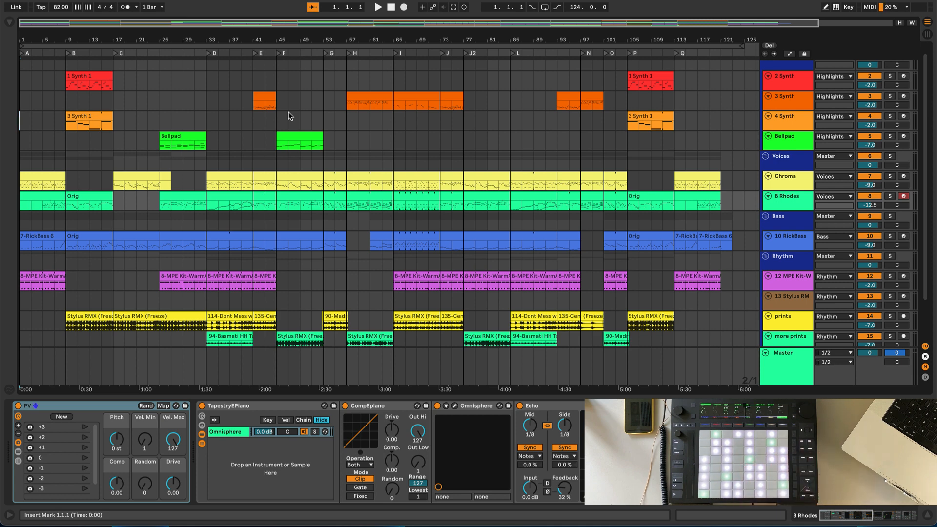
scroll(274, 215, "down", 3)
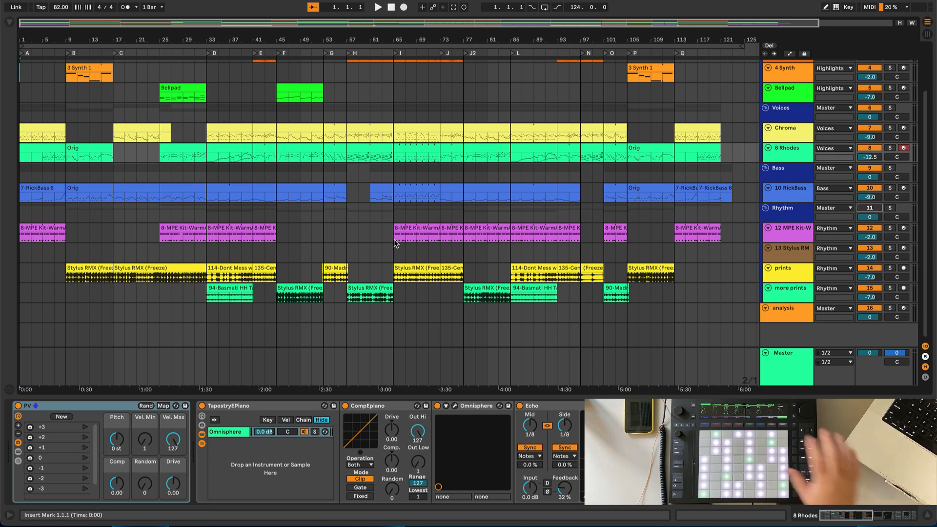
scroll(388, 183, "up", 3)
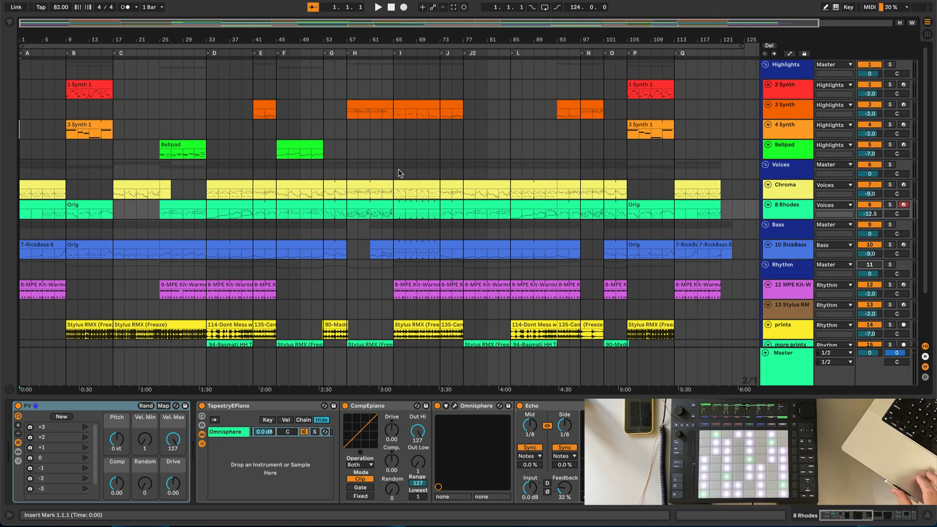
scroll(349, 151, "down", 1)
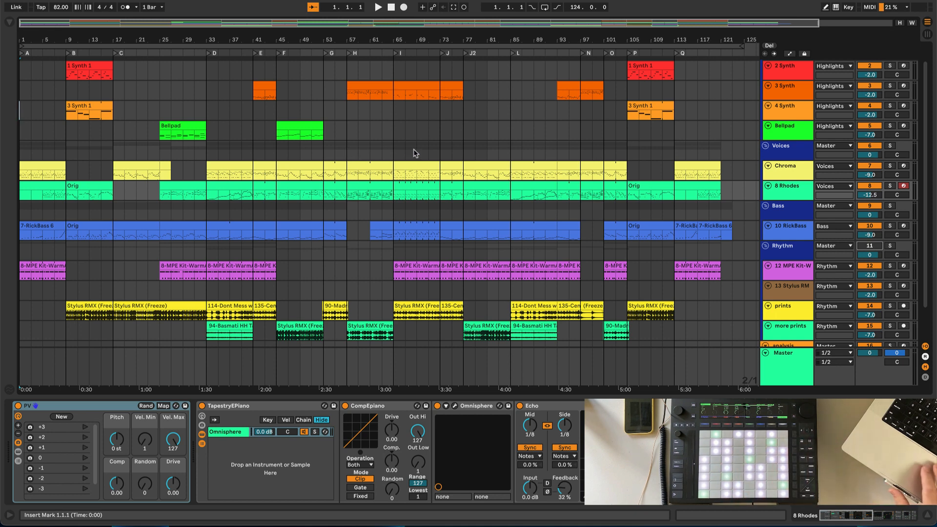
scroll(413, 149, "up", 1)
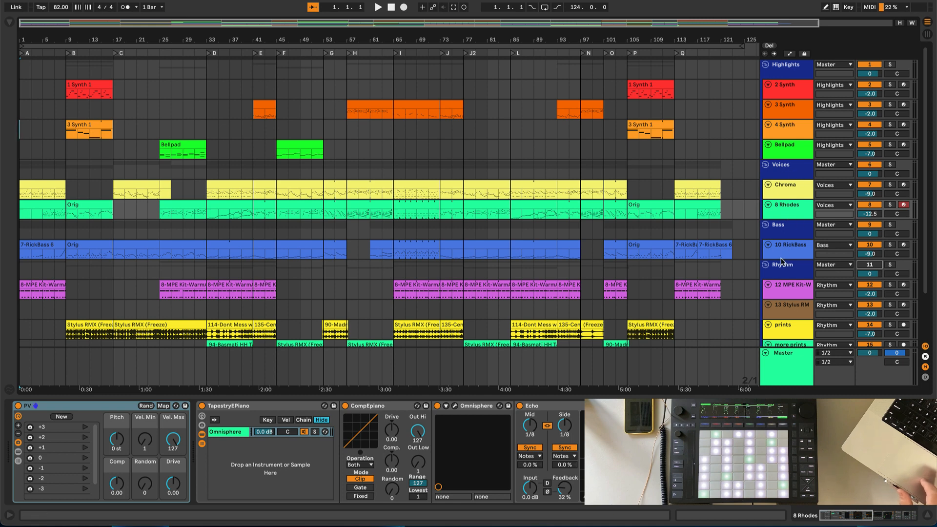
scroll(690, 224, "down", 3)
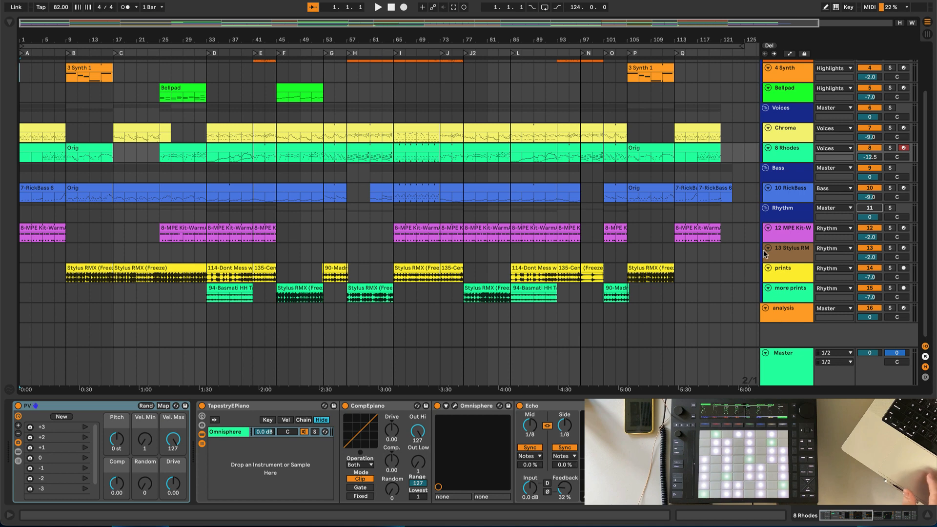
scroll(763, 250, "up", 3)
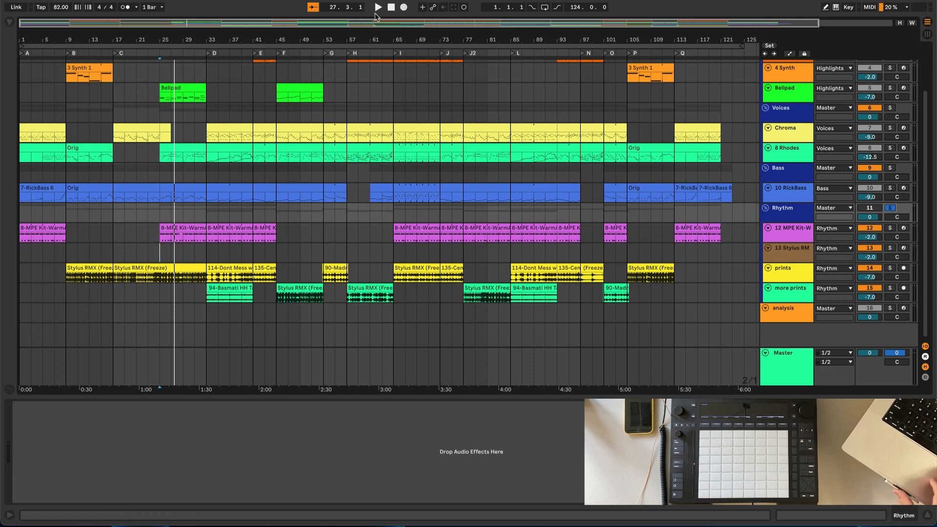
Play the soloed Rhythm group from the start of the song and show the devices behind the first MPE Kit clip.
left_click(390, 8)
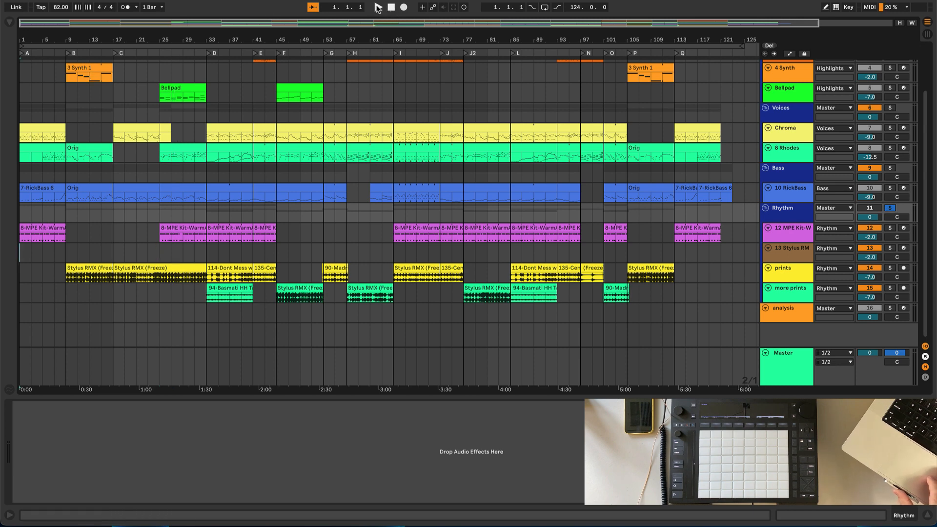
left_click(379, 8)
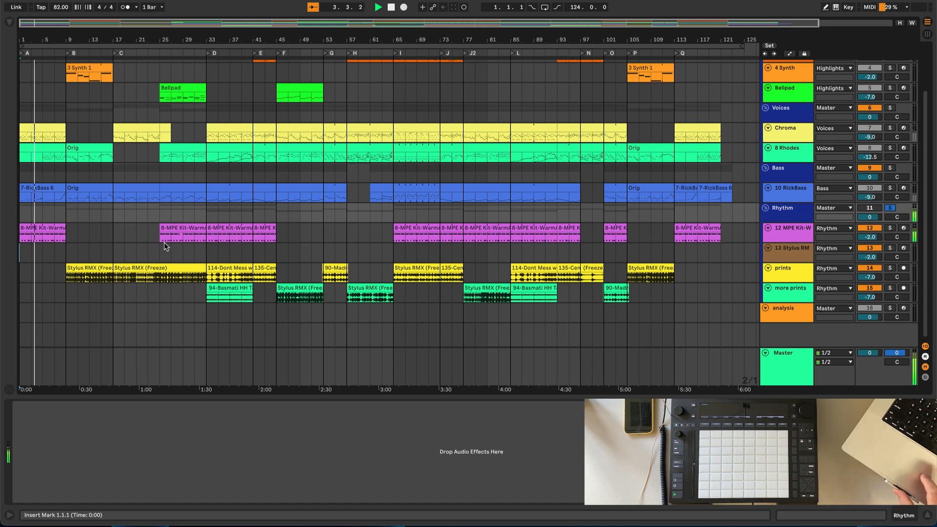
left_click(391, 7)
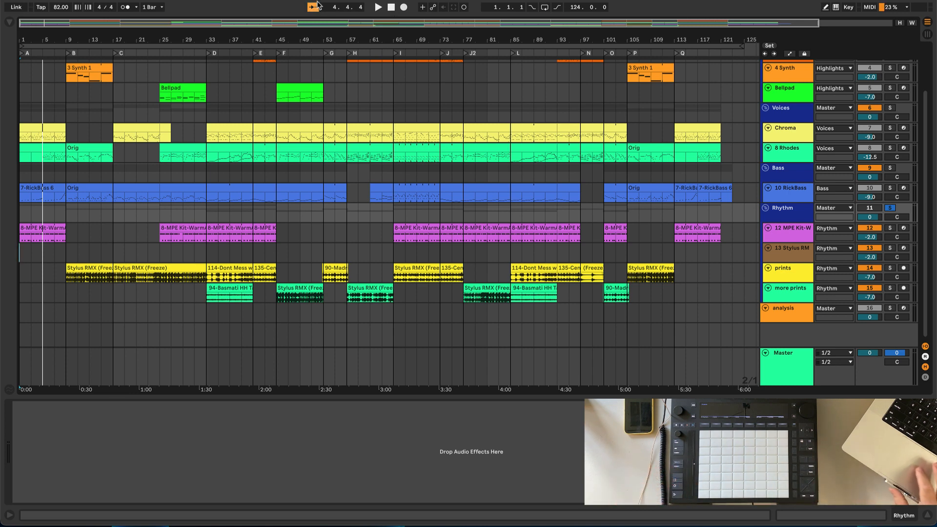
left_click(56, 228)
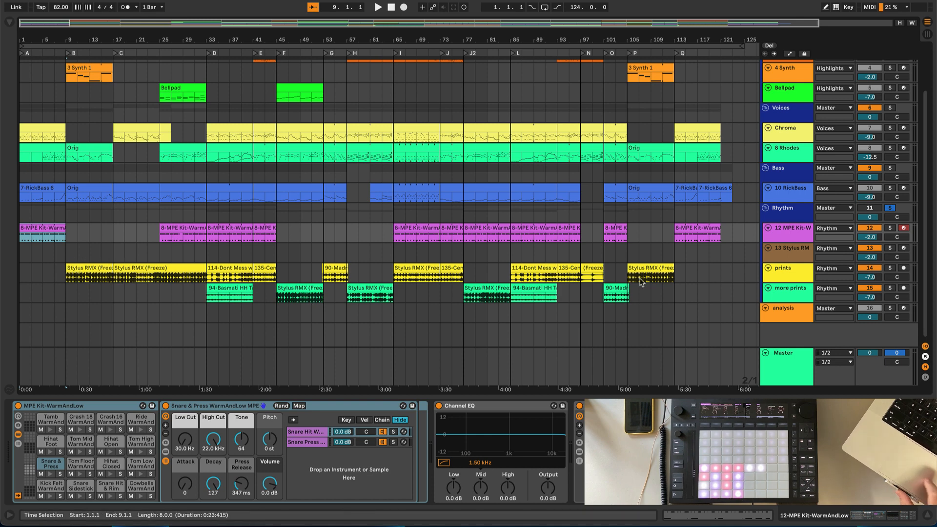
Listen to the soloed rhythm parts from bar 9 and from bar 17.
left_click(66, 291)
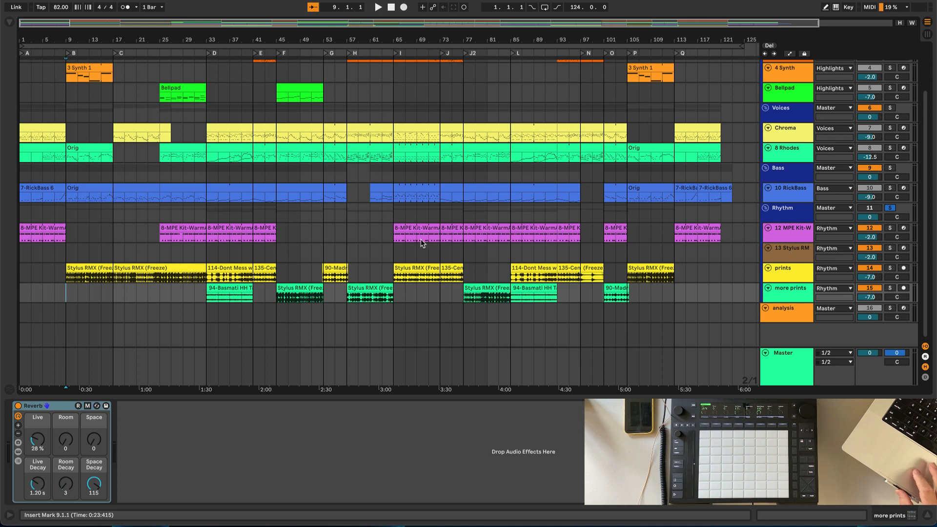
key("space")
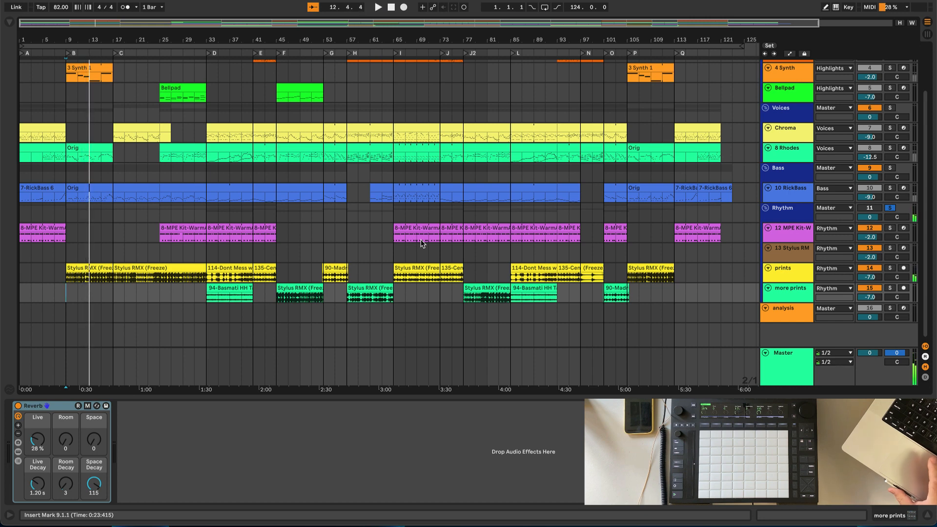
left_click(113, 294)
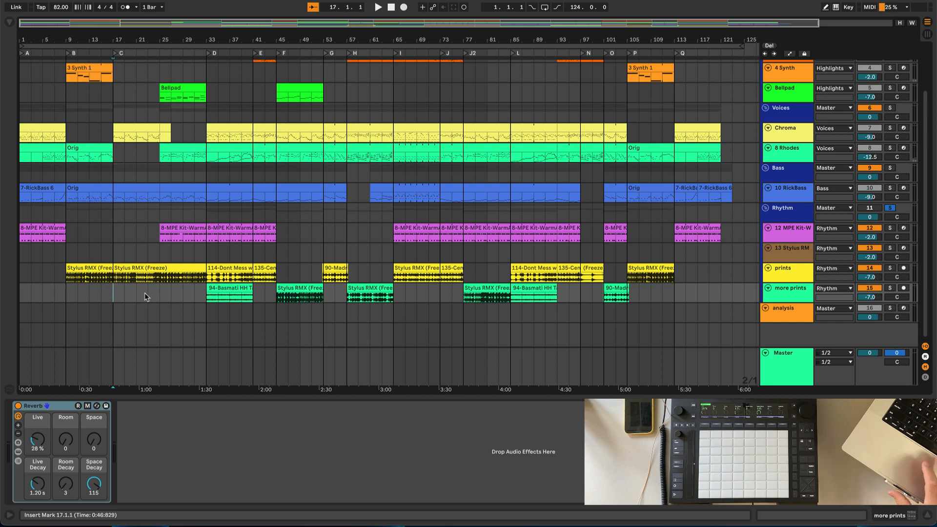
key("space")
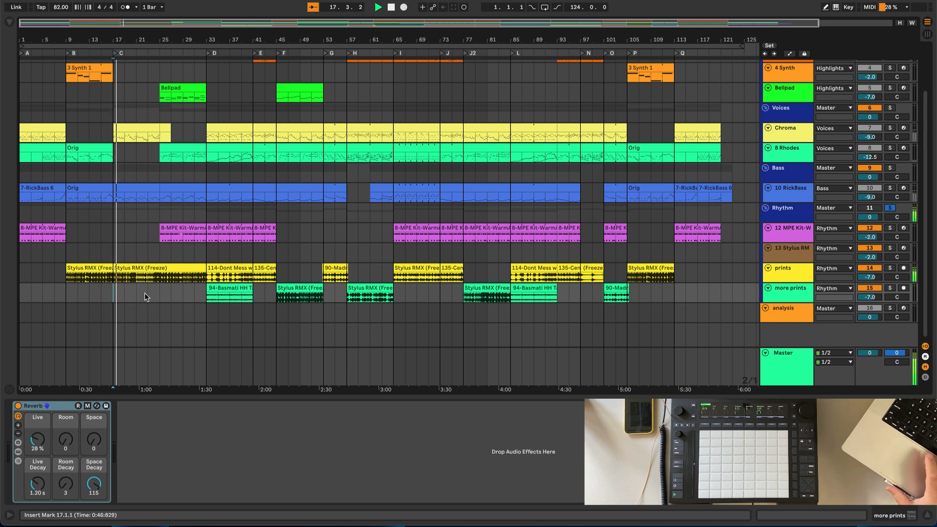
key("space")
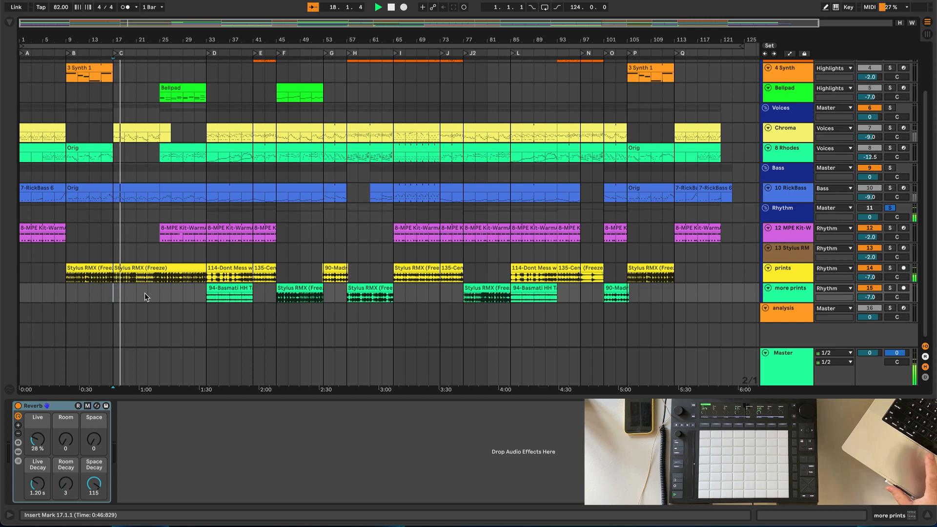
Open the Stylus RMX instrument window from track 13 and reposition it over the arrangement so it is fully visible.
left_click(860, 257)
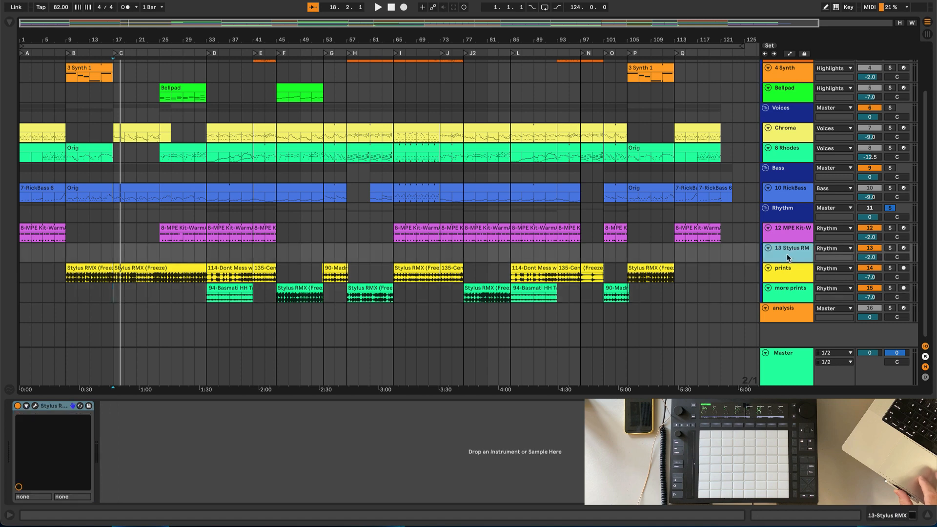
left_click(36, 406)
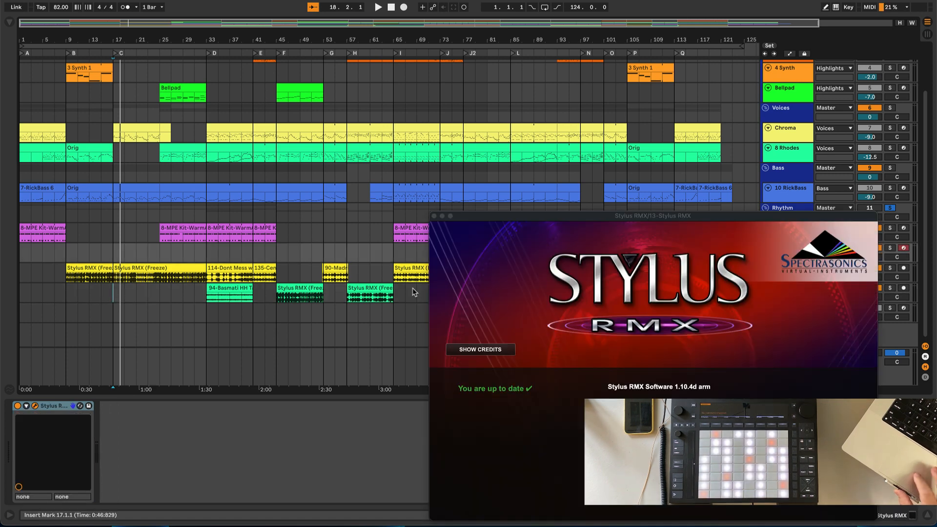
left_click_drag(545, 220, 293, 59)
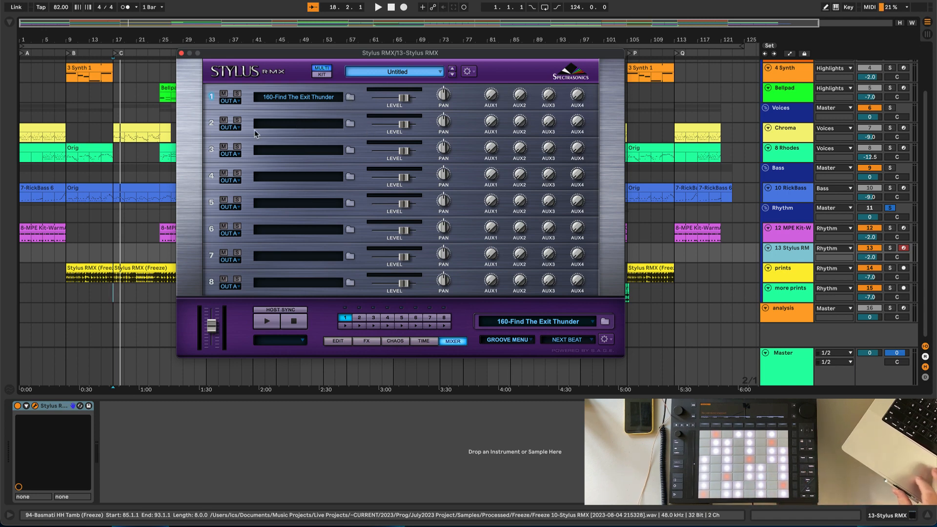
Solo part 2 in the Stylus RMX mixer and set its groove browser to the BackBeat directory of EXP Libraries.
left_click(238, 121)
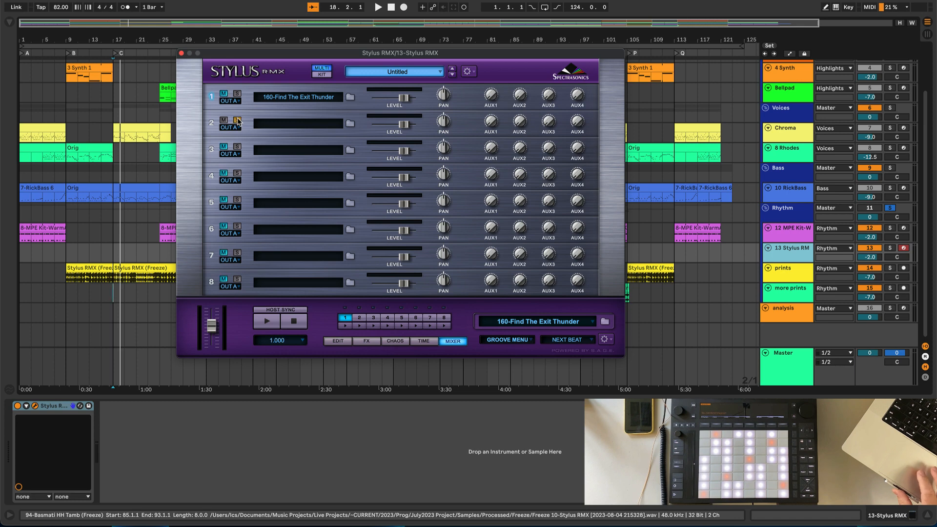
left_click(350, 124)
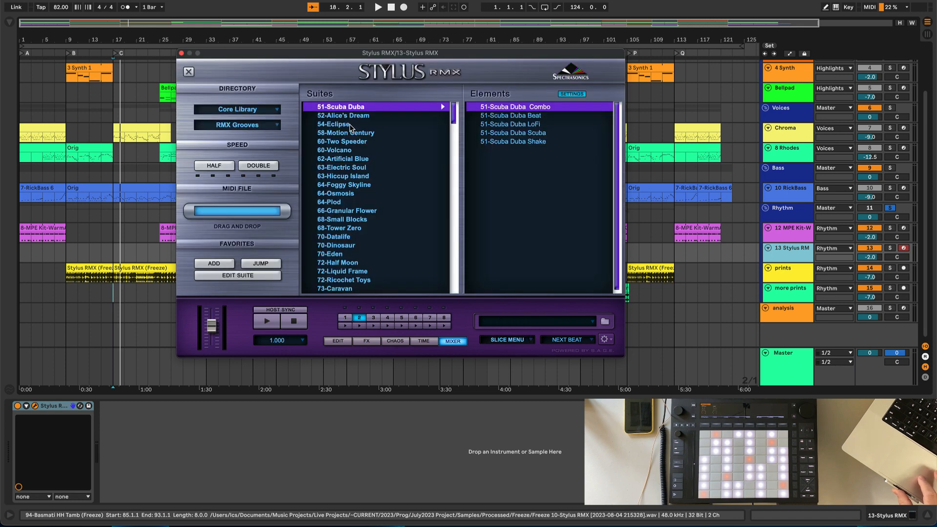
left_click(250, 115)
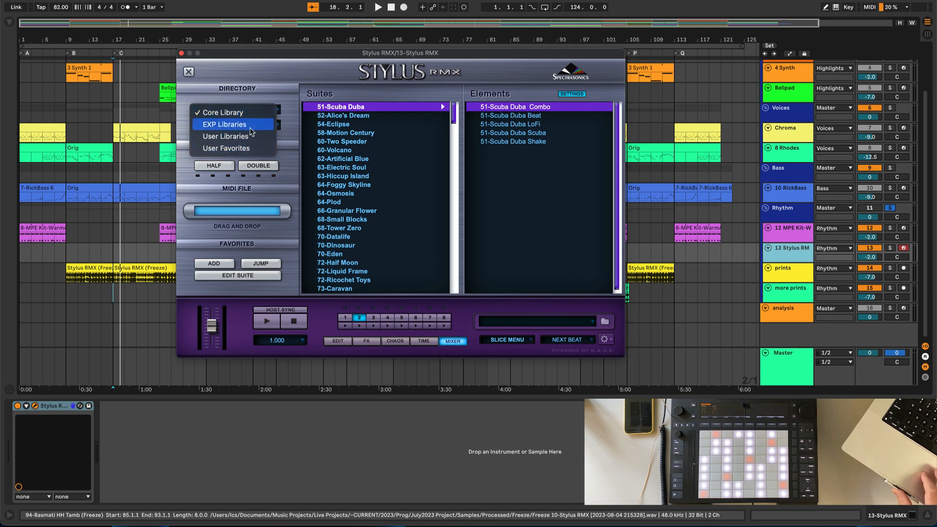
left_click(250, 112)
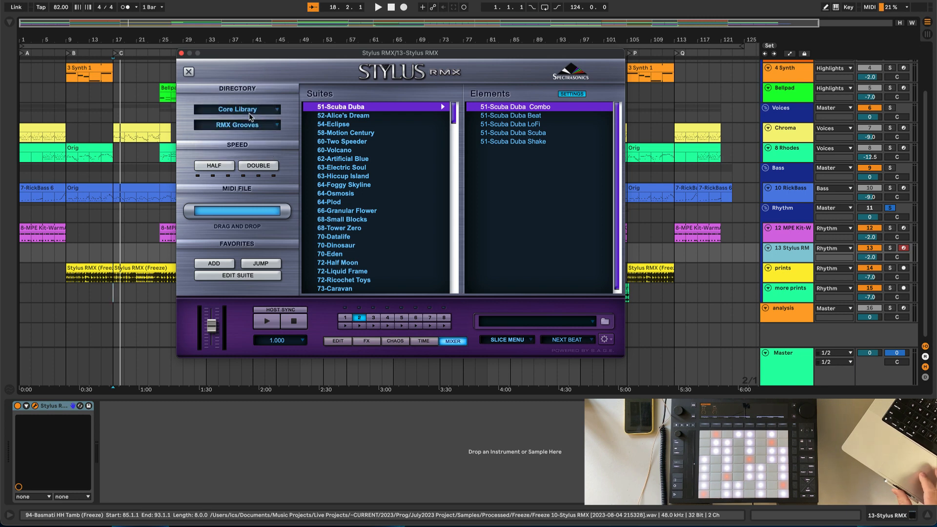
left_click(247, 128)
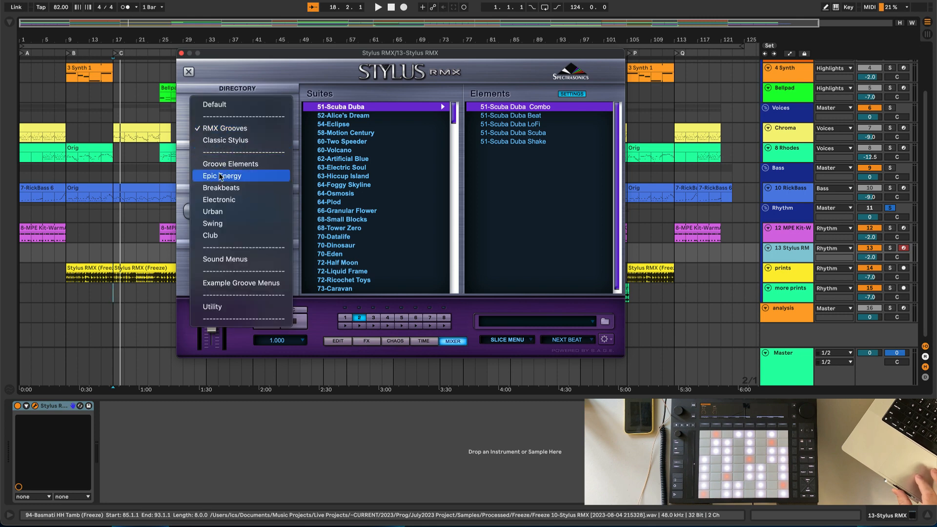
left_click(264, 72)
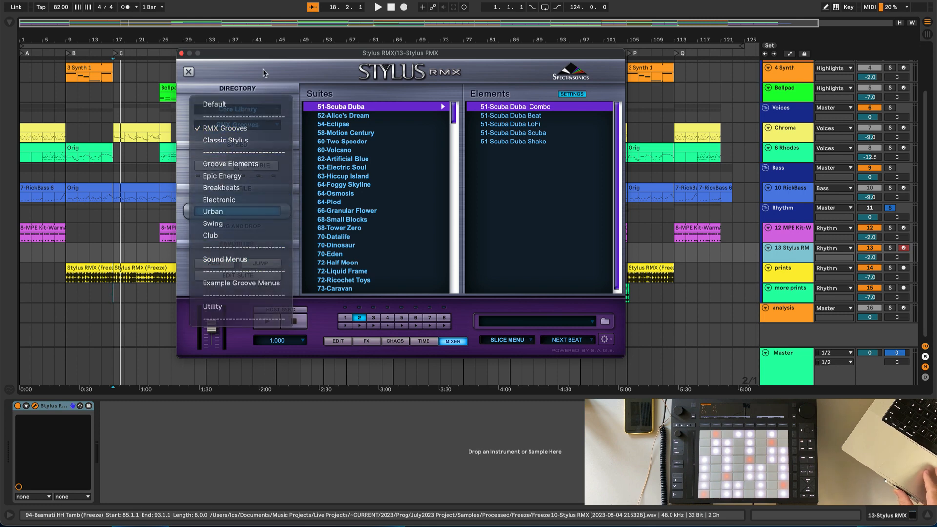
left_click(243, 110)
left_click(233, 125)
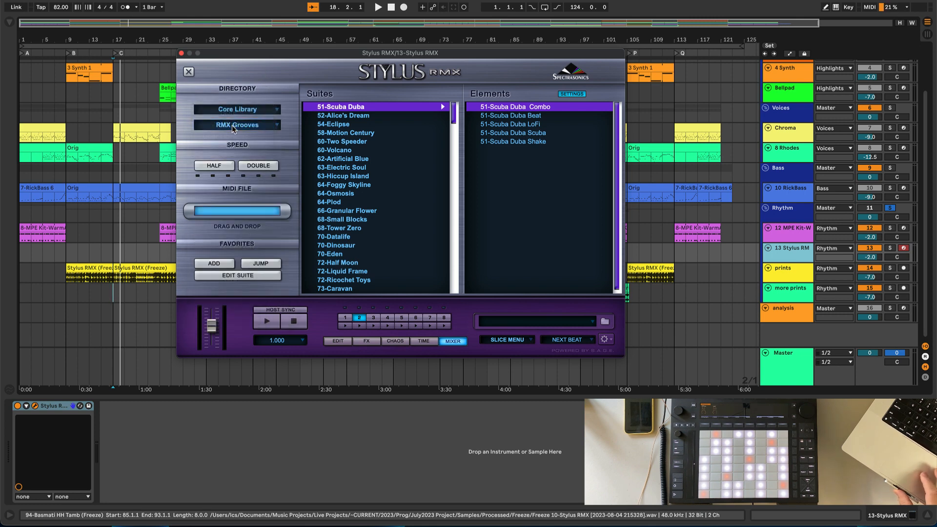
left_click(235, 127)
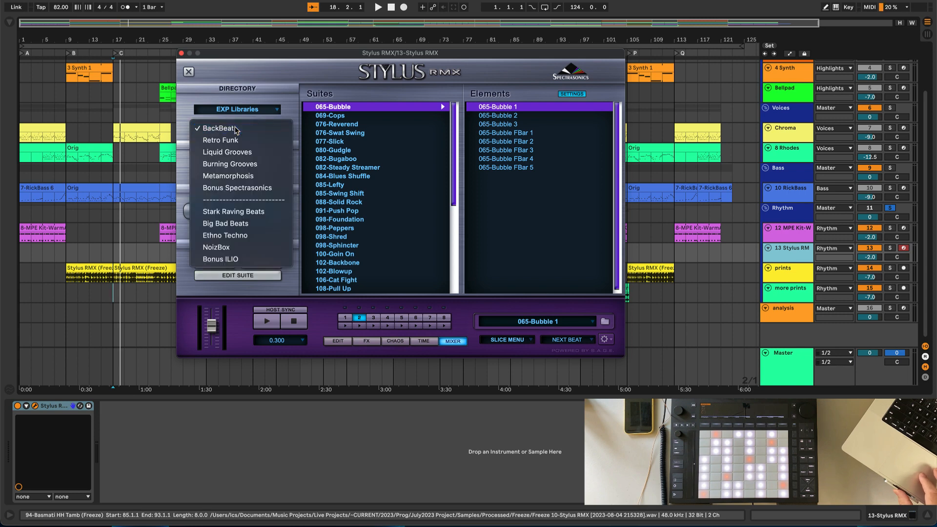
left_click(236, 130)
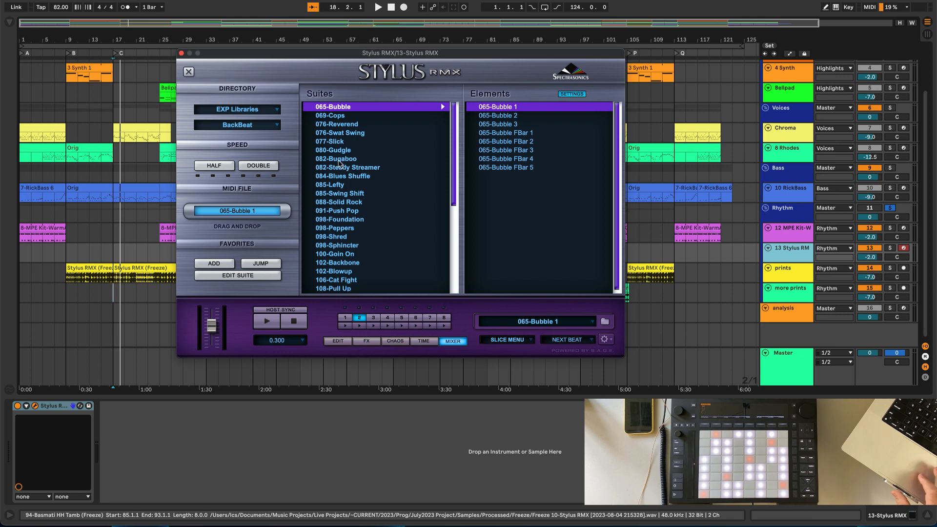
Audition elements of the 088-Solid Rock suite, choose 088-Solid Rock 3 for part 2, and stop its playback.
left_click(338, 203)
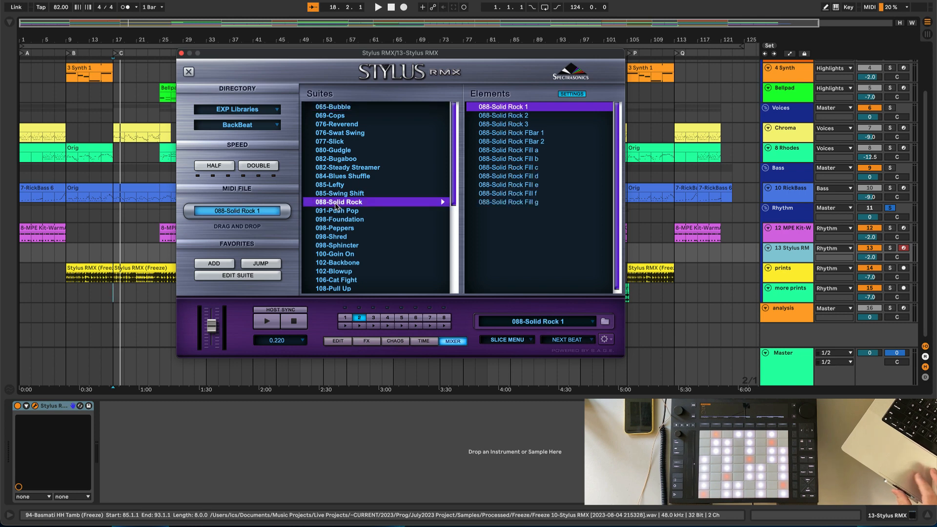
left_click(503, 115)
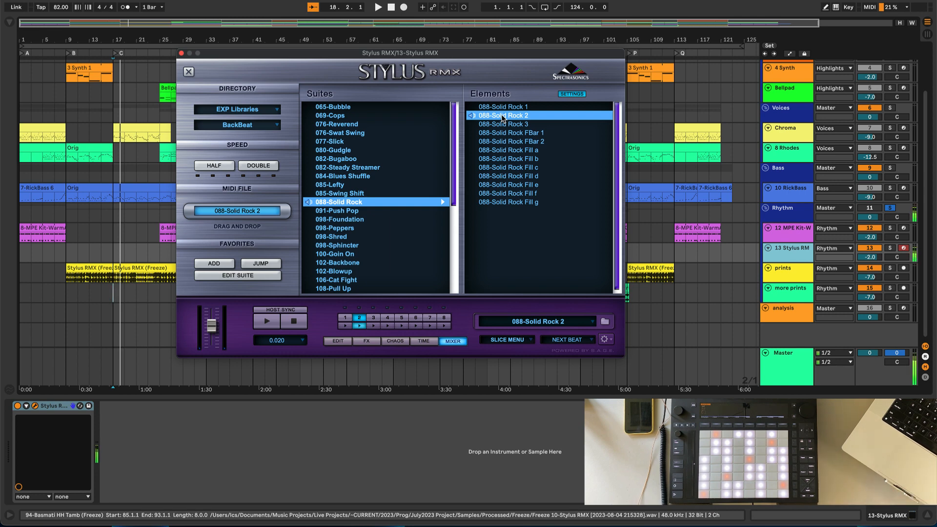
left_click(512, 169)
left_click(505, 126)
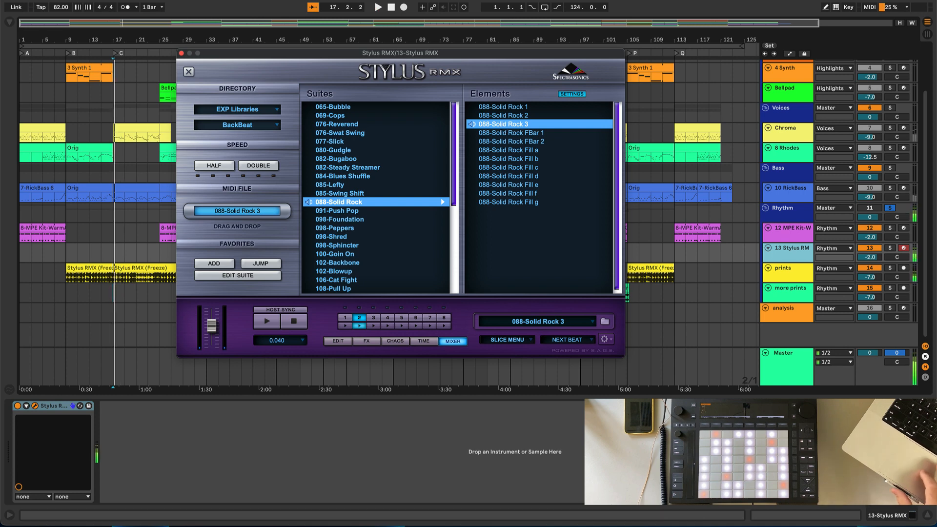
left_click(292, 321)
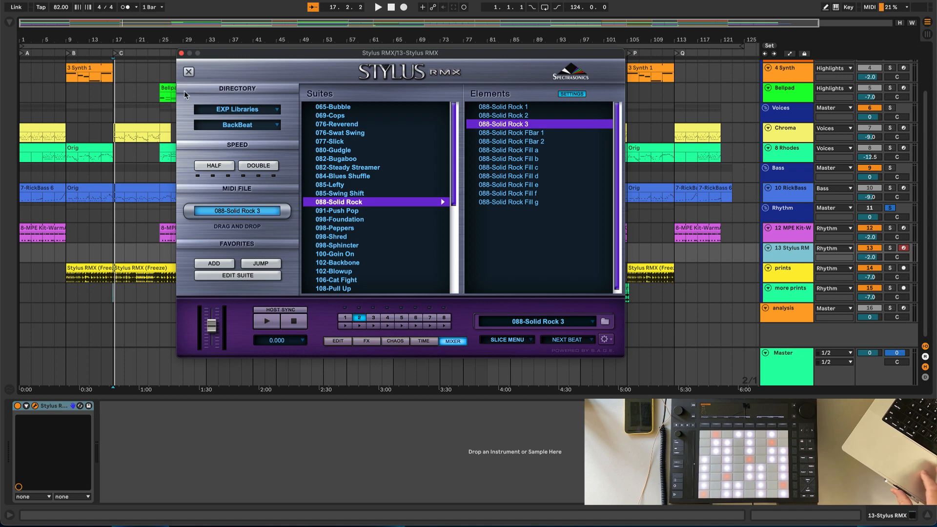
Reopen the Stylus RMX window and place the 088-Solid Rock 3 MIDI file on track 13 at bar 17.
left_click(181, 53)
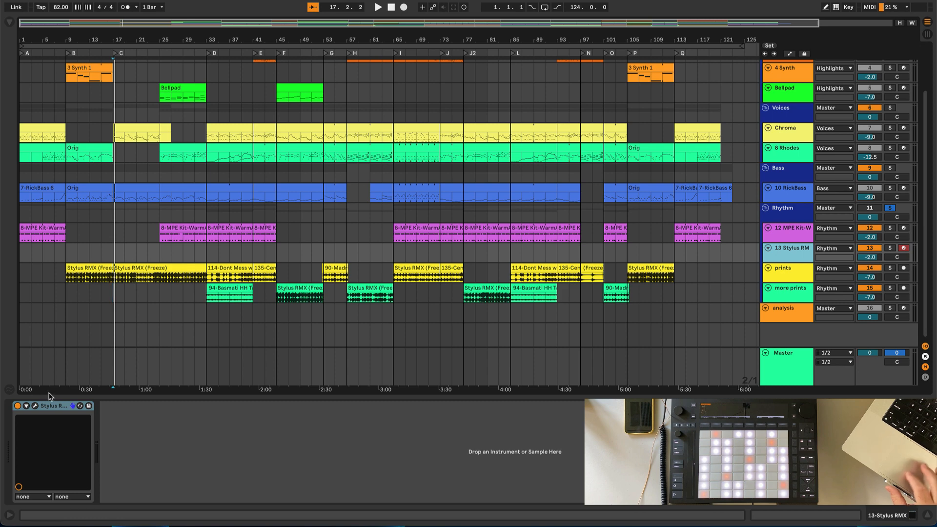
left_click(36, 406)
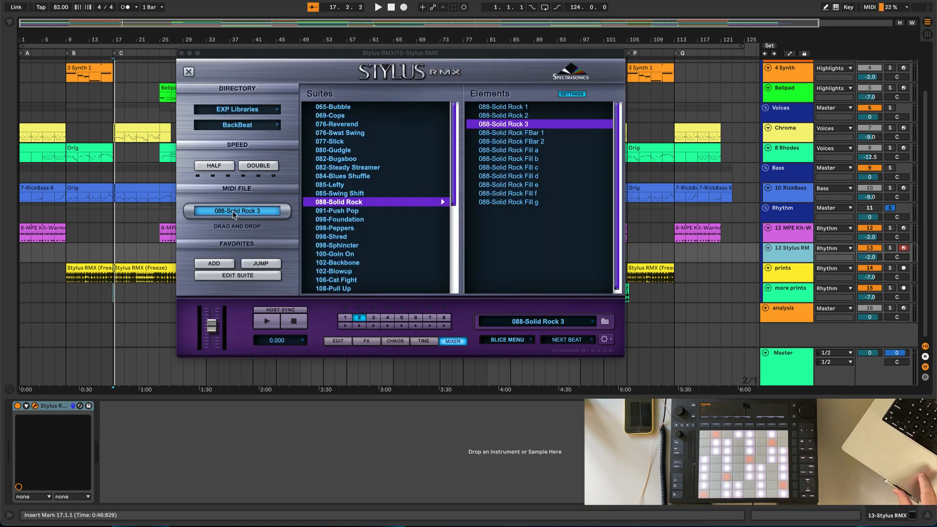
left_click_drag(237, 212, 113, 252)
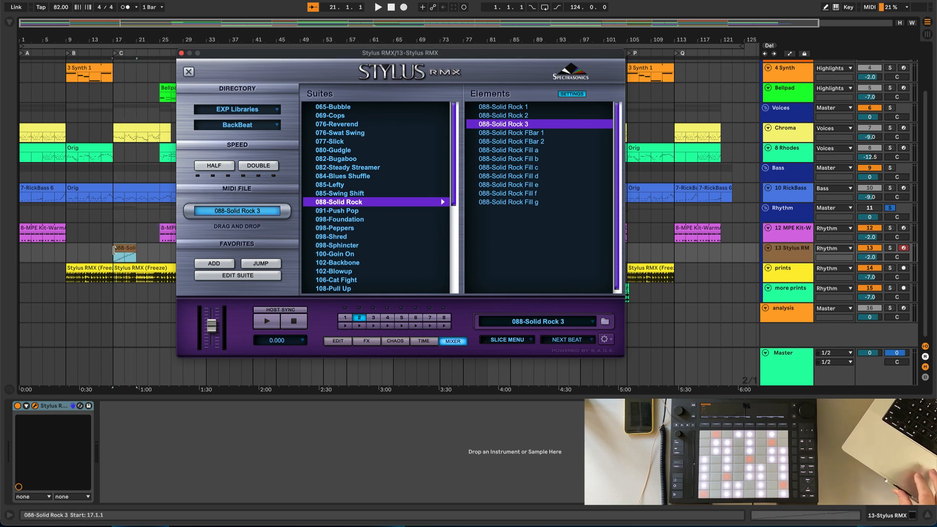
Close the Stylus RMX window and check the freeze option available for the 088-Solid Rock 3 clip on track 13.
left_click(181, 54)
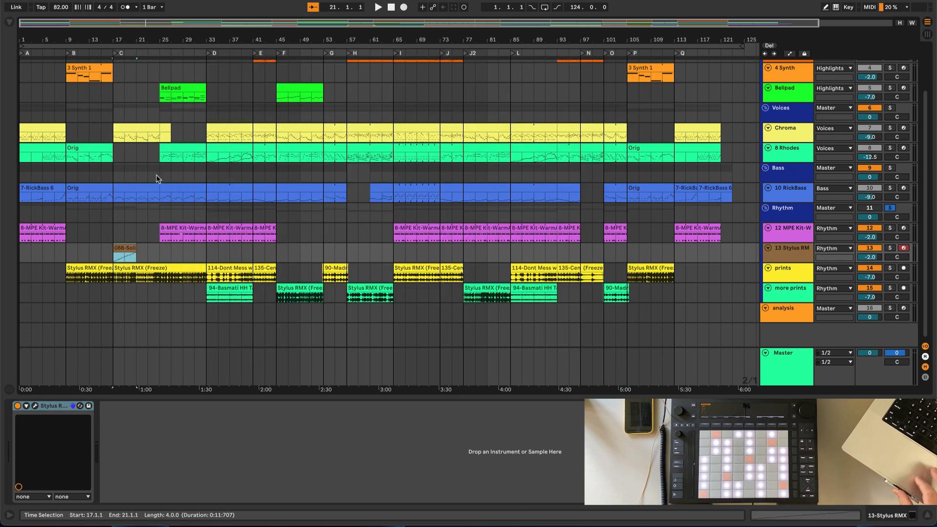
right_click(126, 247)
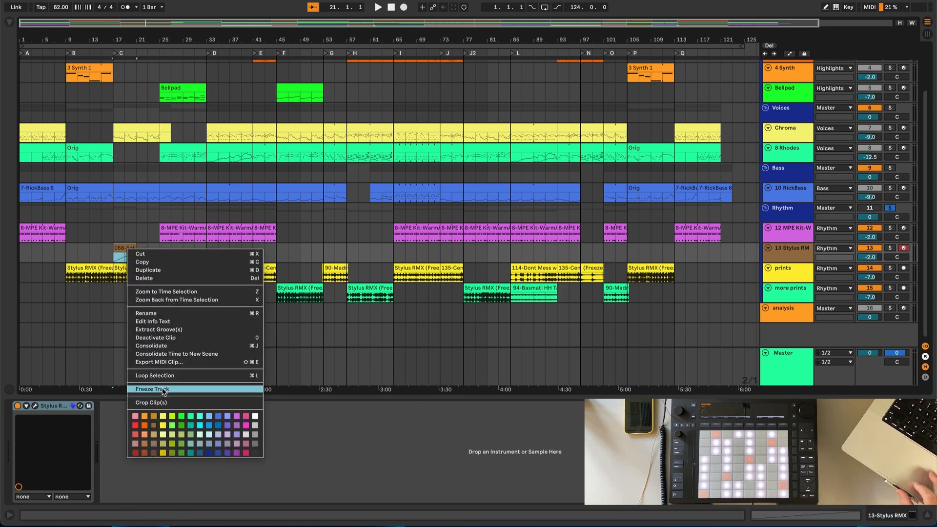
left_click(90, 253)
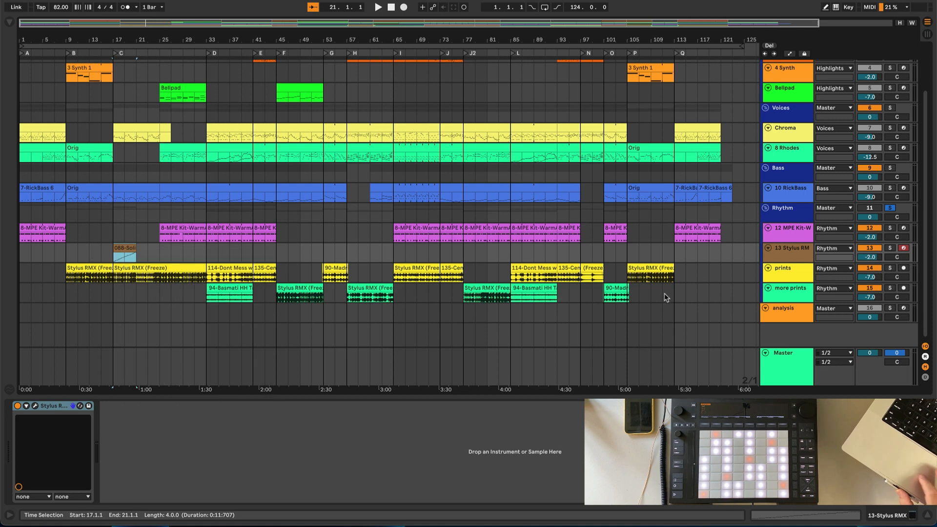
Try to move the 088-Solid Rock 3 clip at bar 17 from track 13 down to the prints and more prints tracks.
left_click(789, 276)
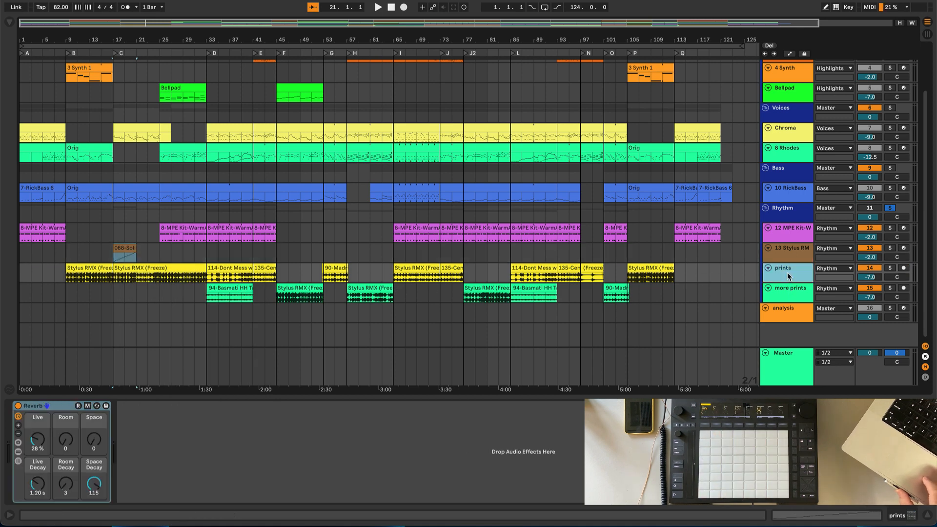
left_click(788, 290)
left_click(786, 275)
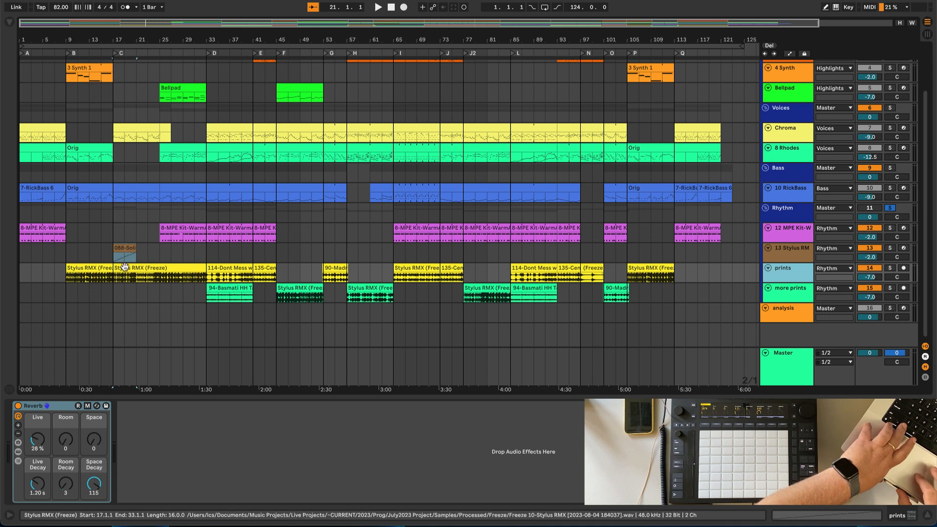
left_click_drag(125, 250, 126, 274)
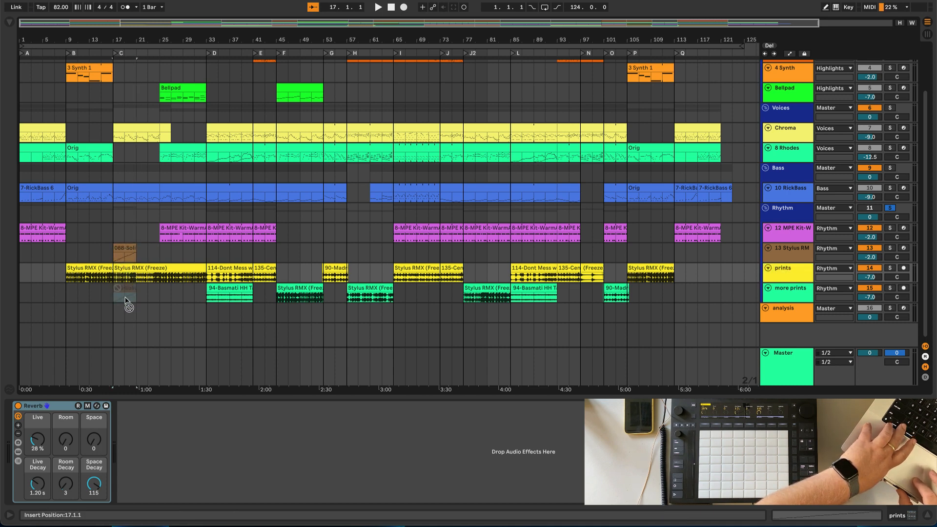
left_click_drag(129, 306, 126, 253)
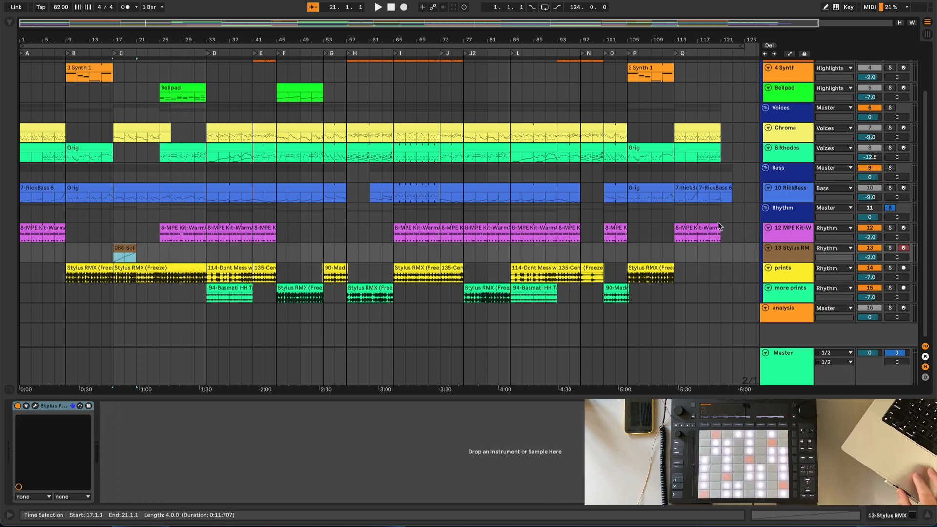
Delete the 088-Solid Rock 3 MIDI clip at bar 17 from track 13.
right_click(778, 250)
left_click(714, 252)
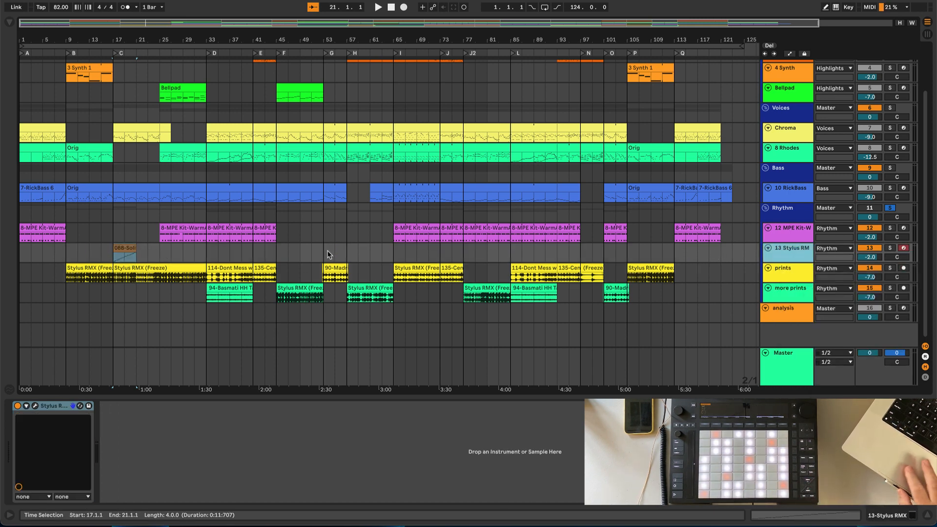
left_click(127, 250)
key("Delete")
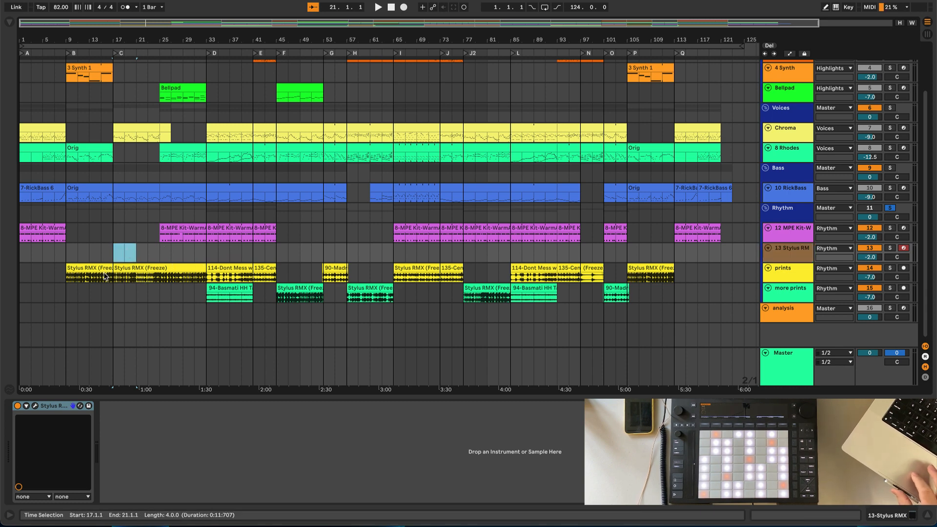
Select in turn the frozen audio clips at bars 17, 33 and 41 on the prints track.
left_click(127, 270)
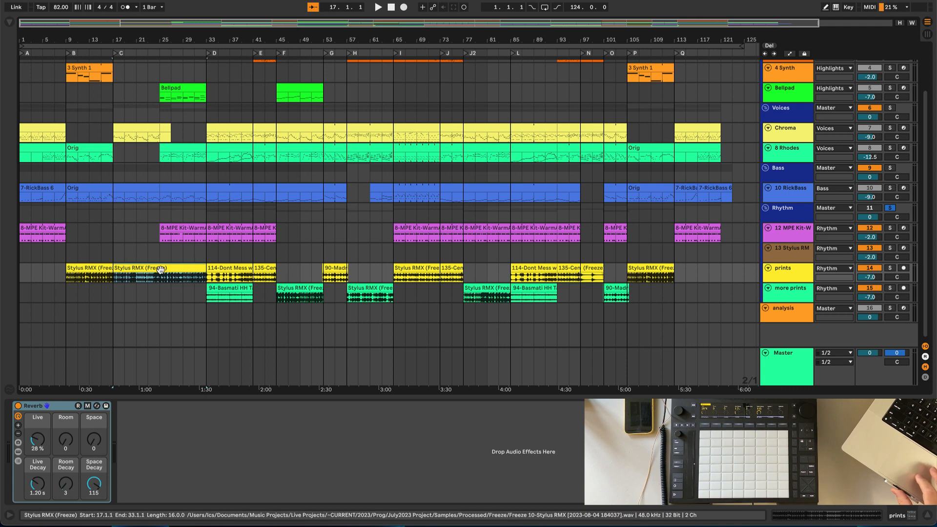
left_click(229, 268)
left_click(271, 269)
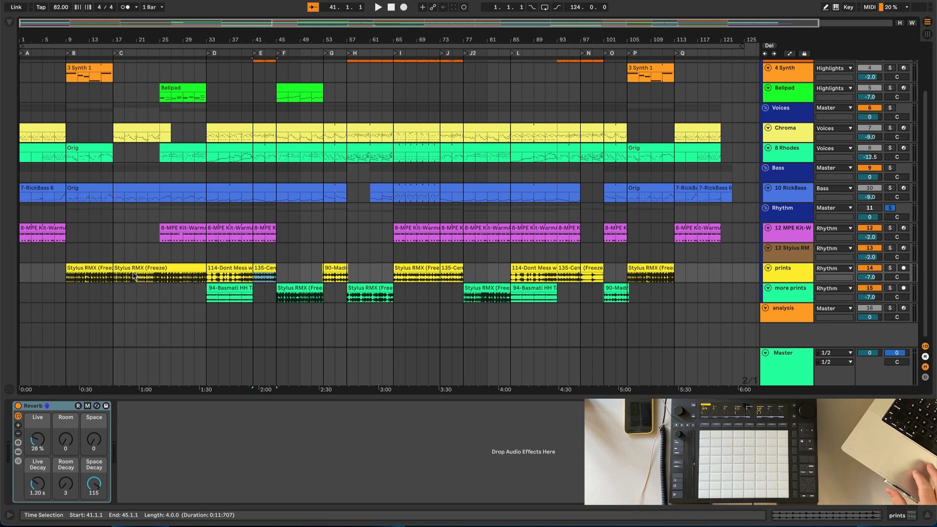
Play the soloed rhythm parts of section D from bar 33 and stop just before bar 41.
left_click(206, 310)
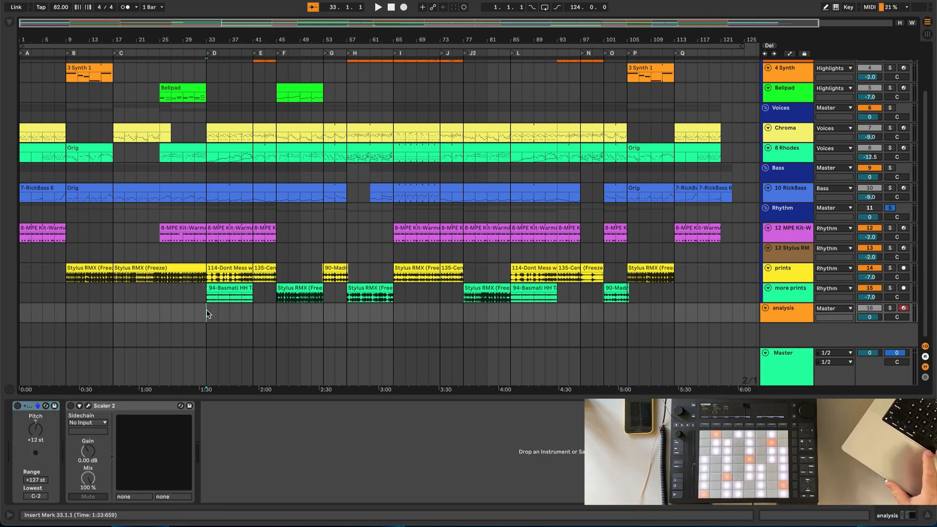
key("space")
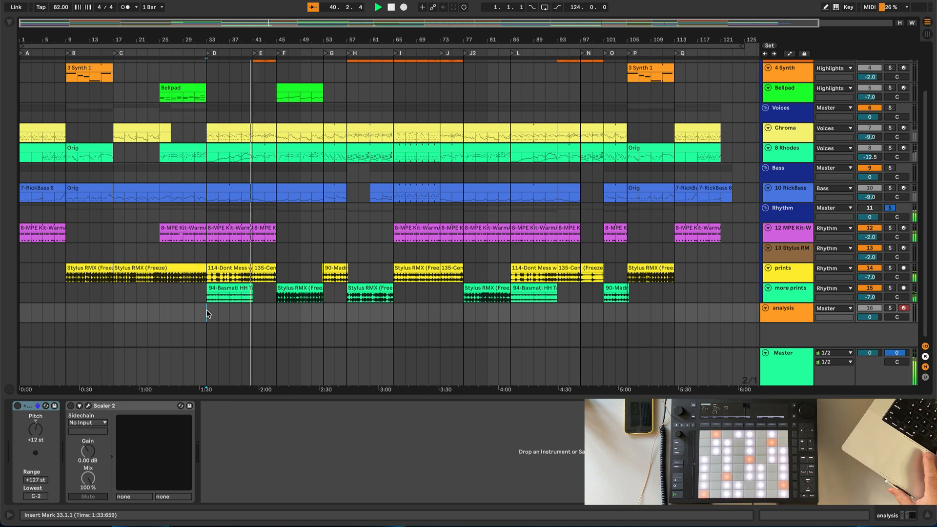
key("space")
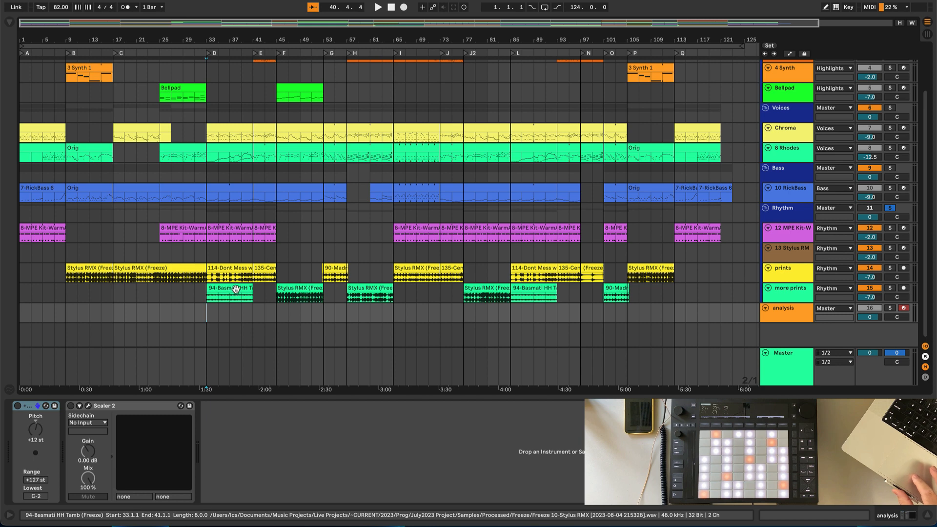
Play short passages of the soloed rhythm parts from section E at bar 41 and section F at bar 45.
left_click(253, 253)
key("space")
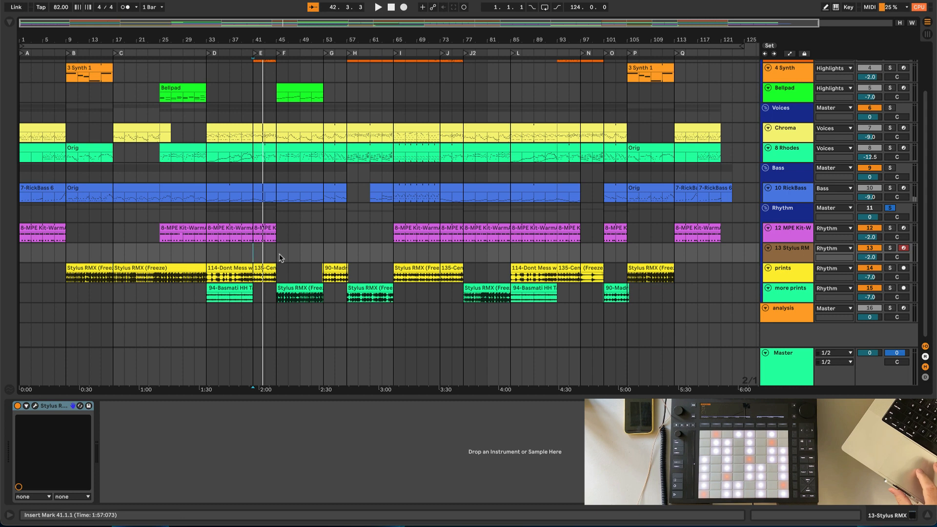
left_click(277, 254)
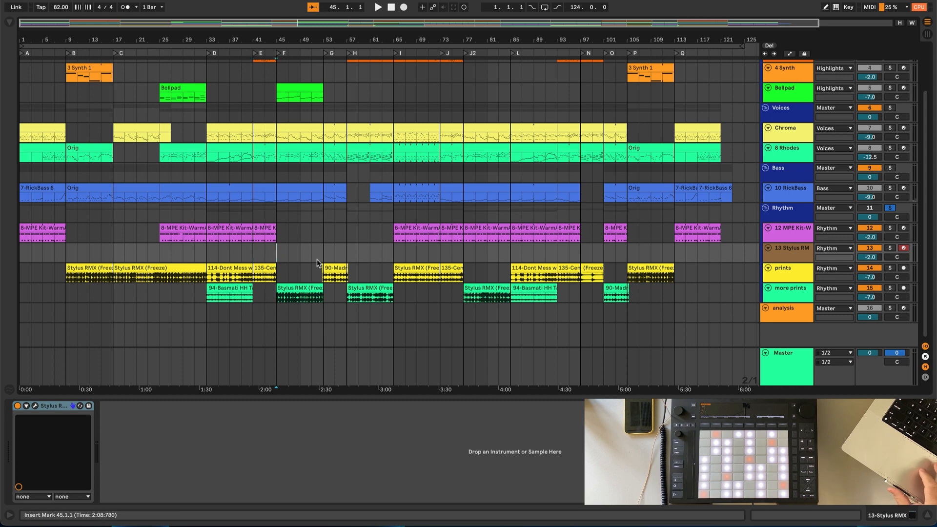
key("space")
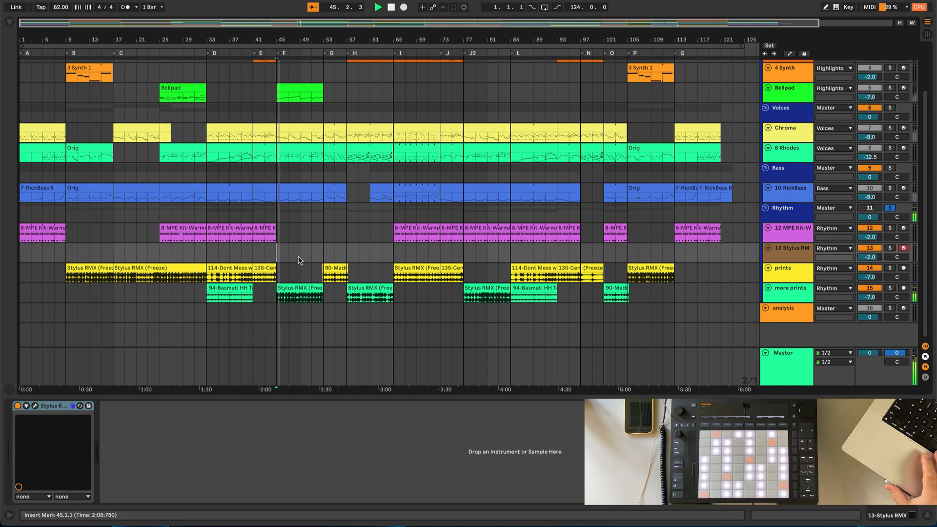
key("space")
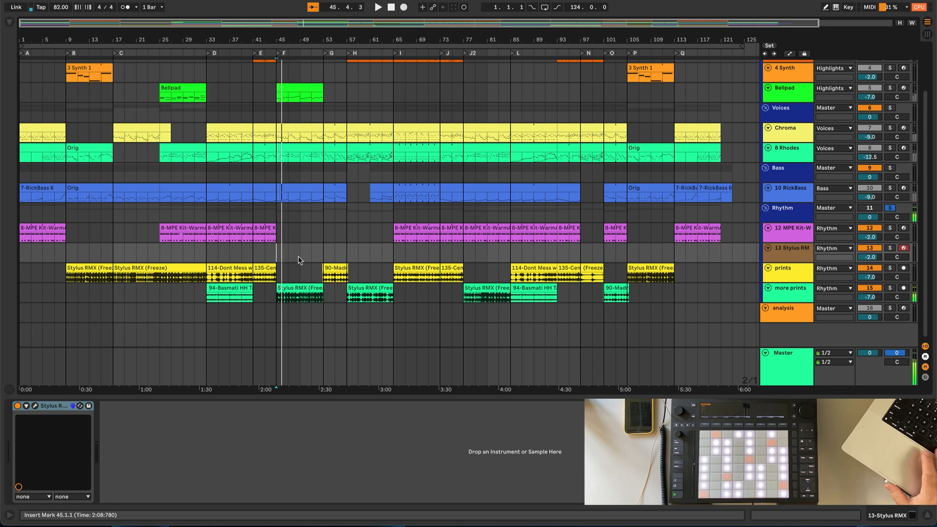
Select the section F clip on the more prints track, and play the rhythm parts of section G from bar 53.
left_click(308, 290)
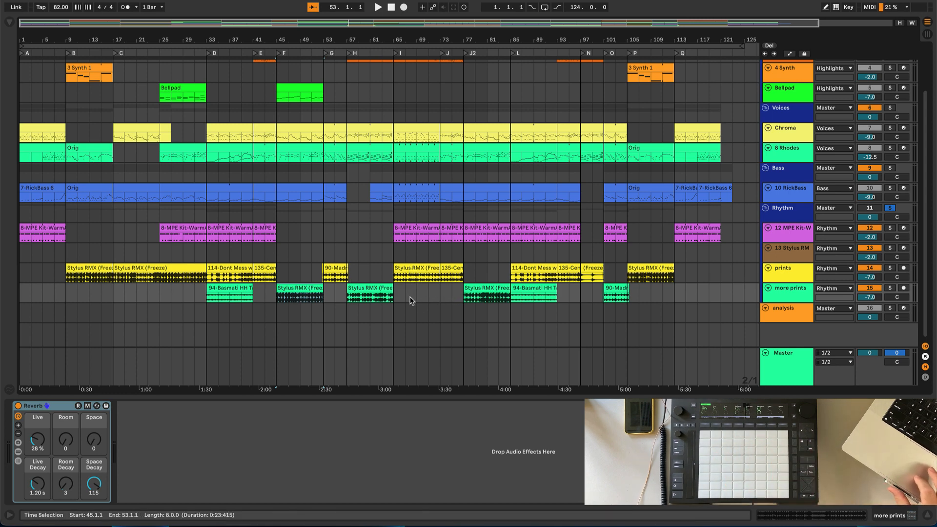
left_click(324, 253)
key("space")
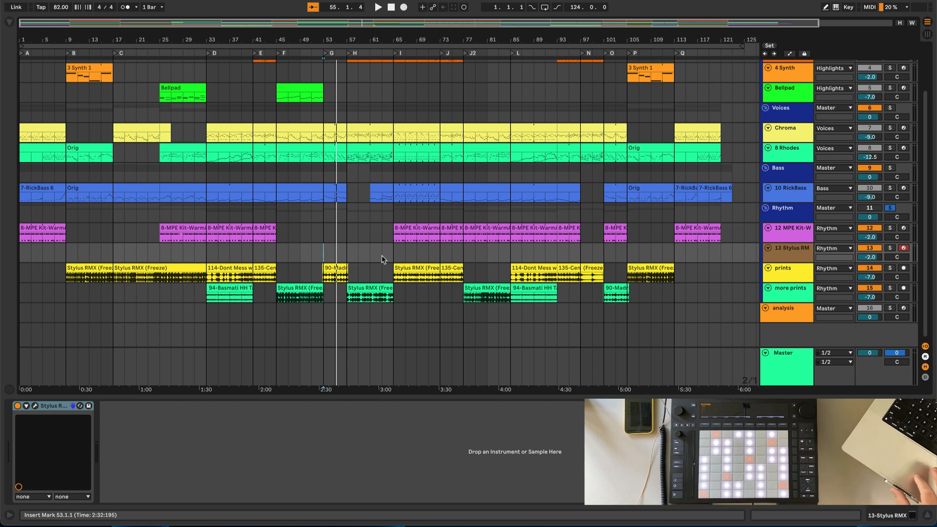
Turn off the Rhythm group's solo, and select the Chroma and 8 Rhodes tracks in turn to play their sounds.
left_click(382, 259)
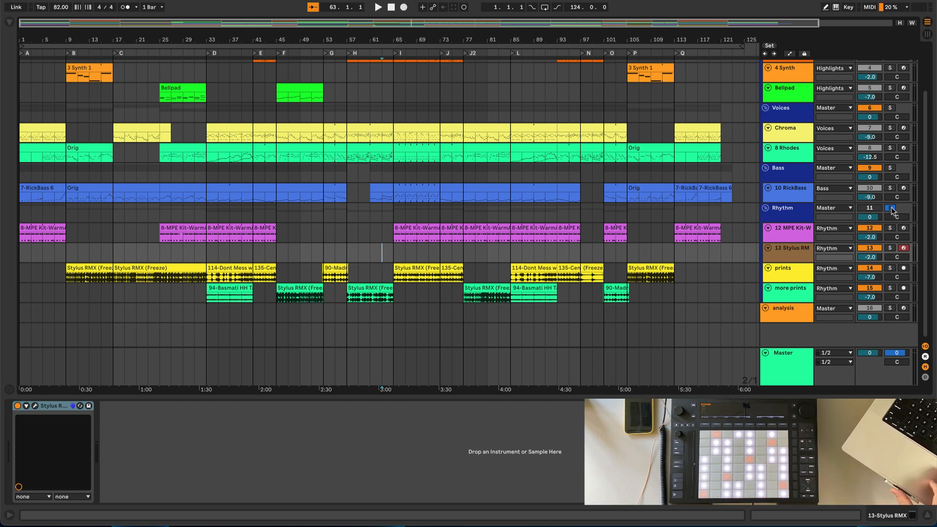
scroll(334, 178, "up", 3)
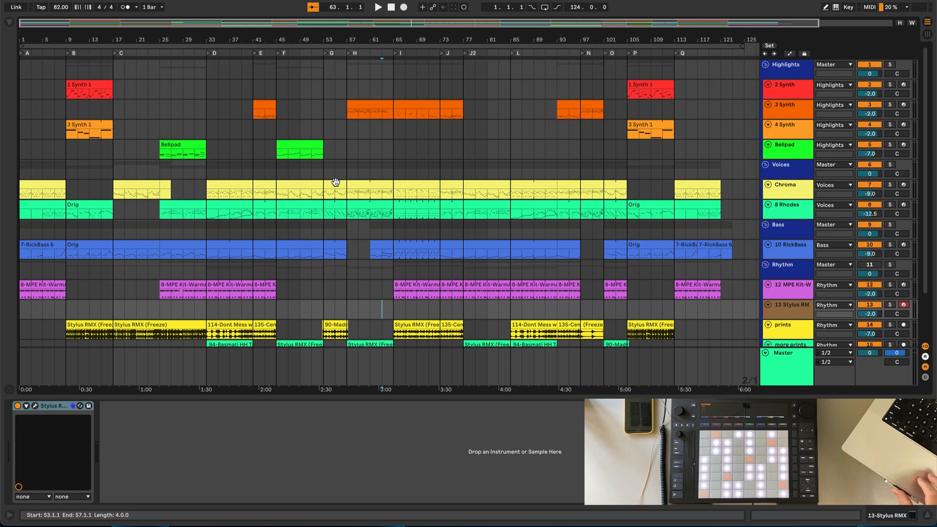
scroll(336, 181, "down", 2)
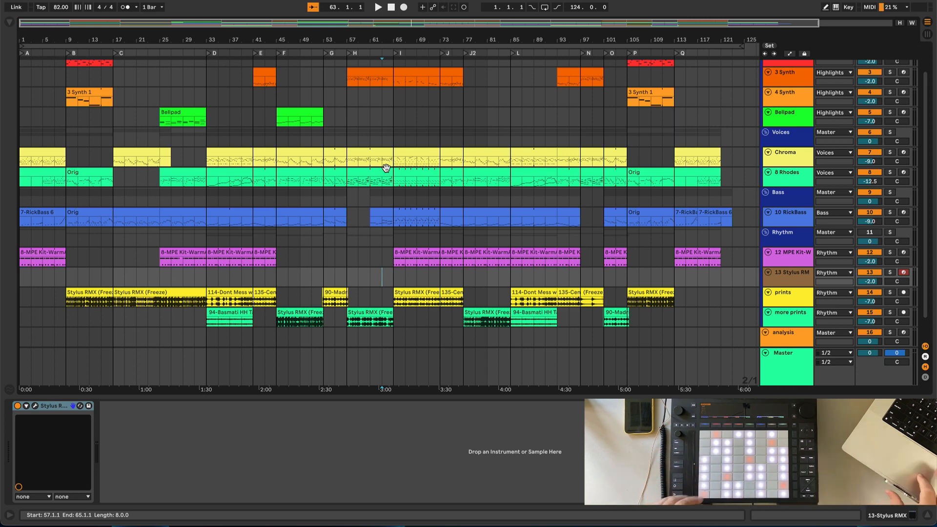
left_click(780, 161)
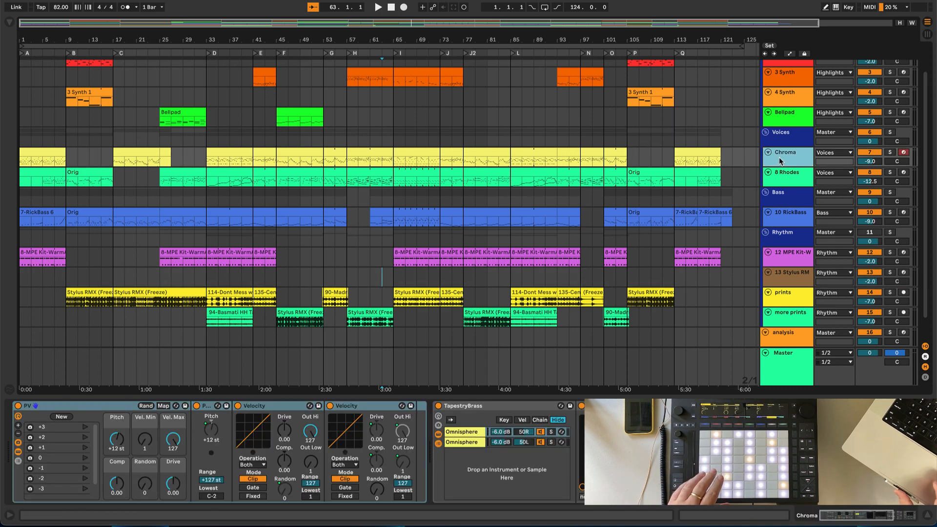
left_click(791, 182)
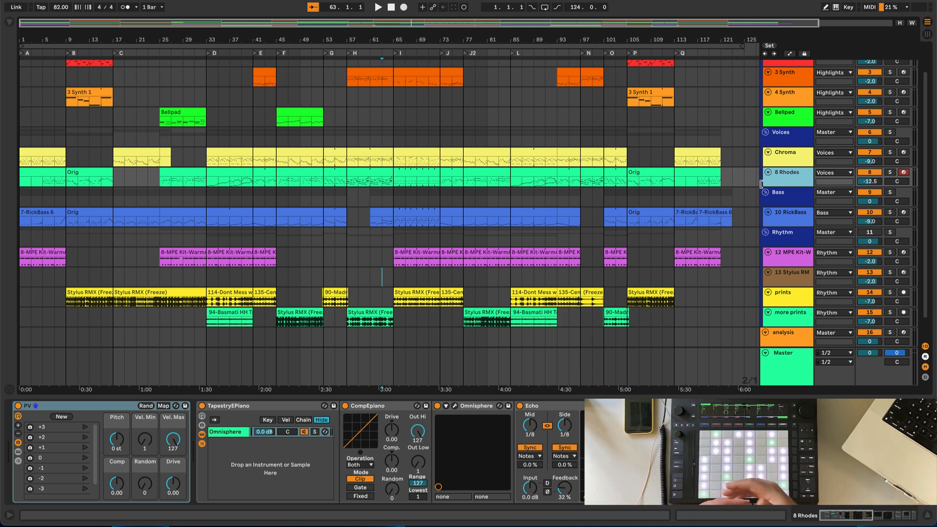
Play section D of the full arrangement from bar 33 and stop at bar 41.
left_click(208, 203)
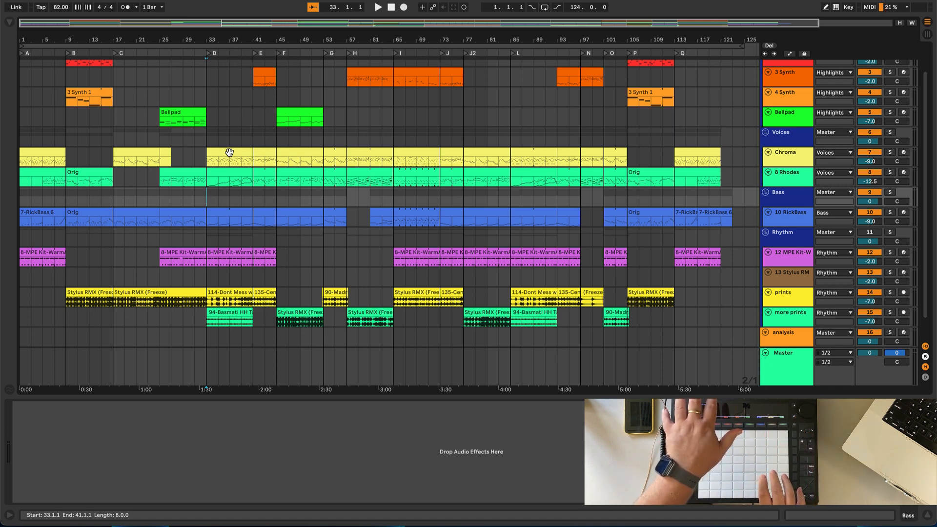
left_click(205, 196)
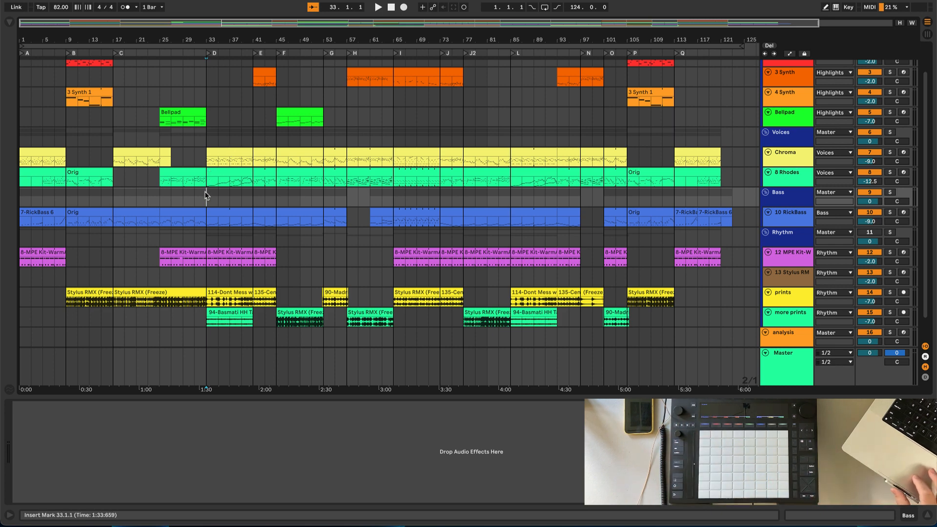
key("space")
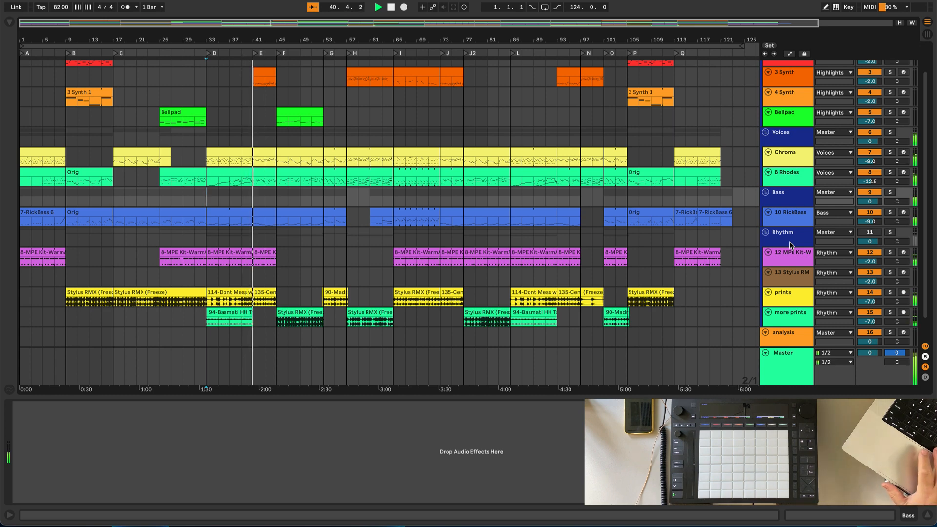
key("space")
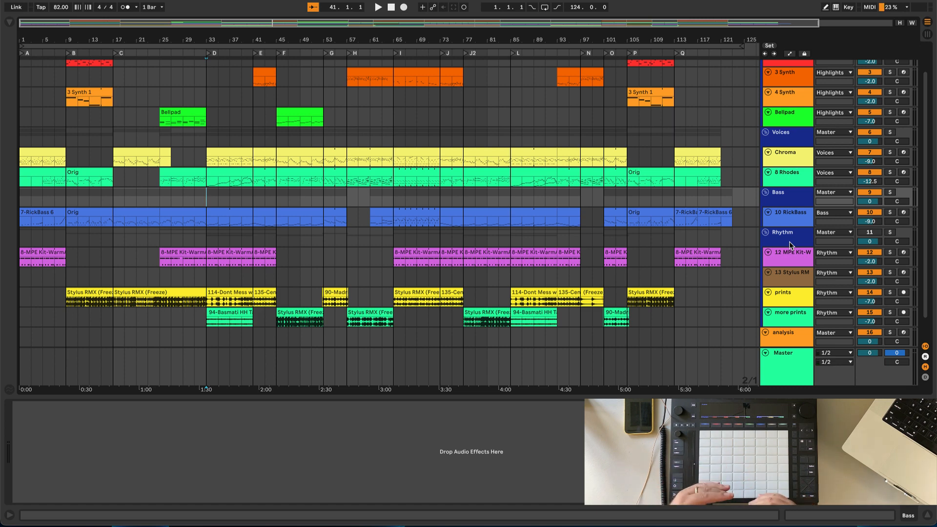
Show the automation lanes in the arrangement and enlarge the Chroma track.
left_click(783, 157)
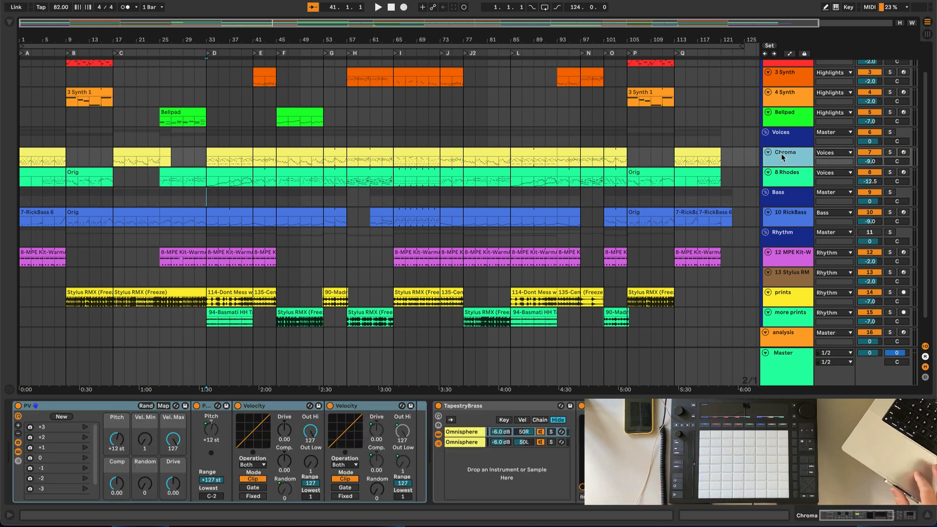
left_click(790, 54)
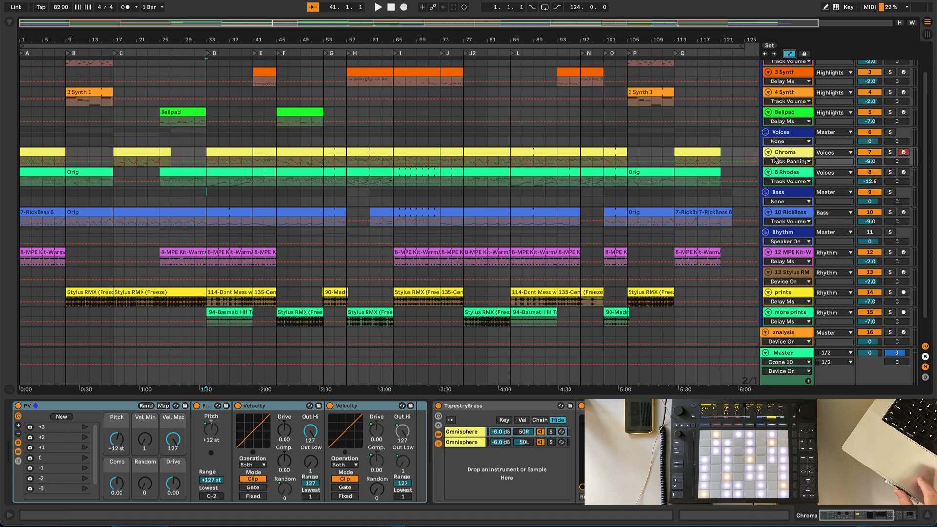
left_click_drag(779, 165, 782, 261)
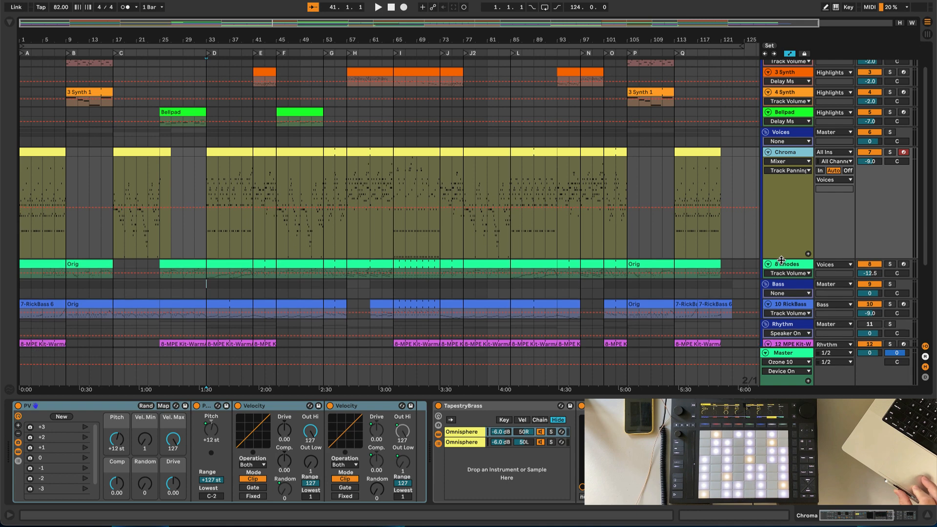
Display the Chroma track's Utility Gain automation and zoom in on its clip spanning bars 33 to 41.
left_click(778, 163)
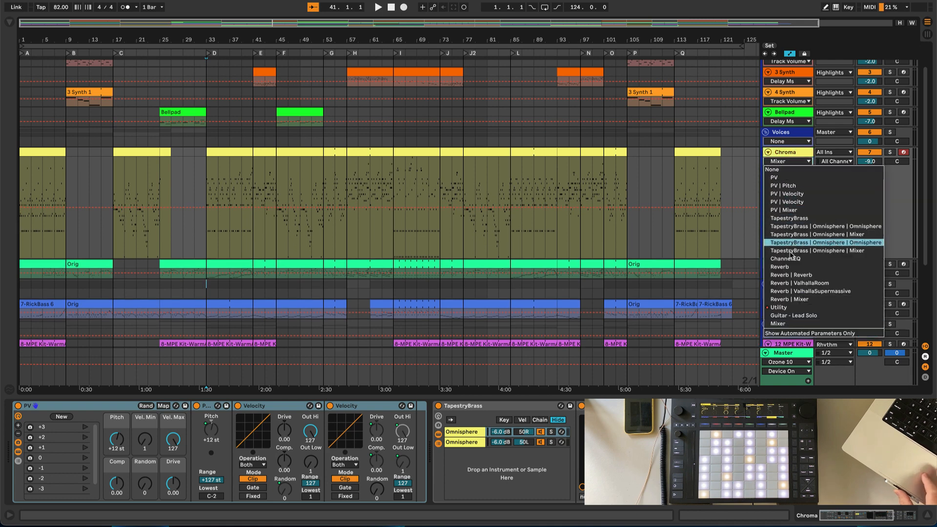
left_click(795, 310)
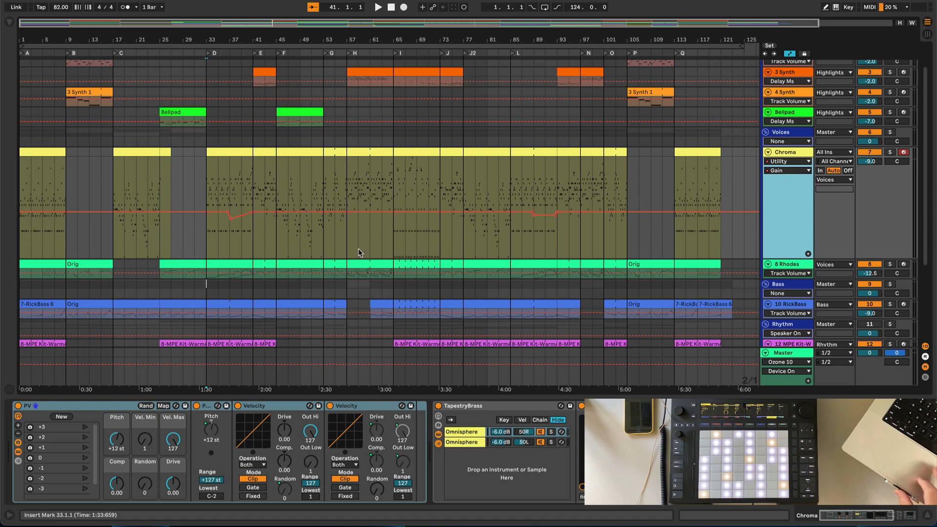
left_click(237, 153)
key("z")
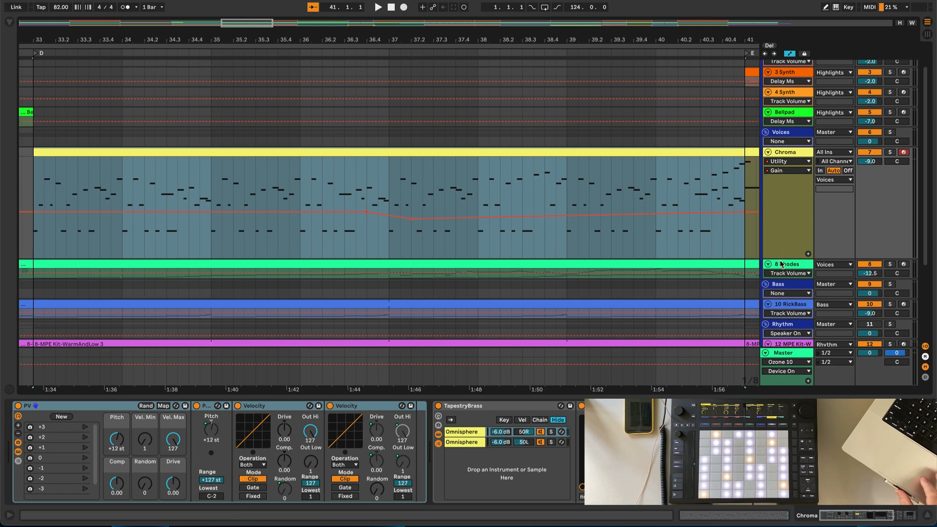
Enlarge the 8 Rhodes track beneath Chroma and display its Utility Gain automation across section D.
left_click_drag(774, 277, 774, 347)
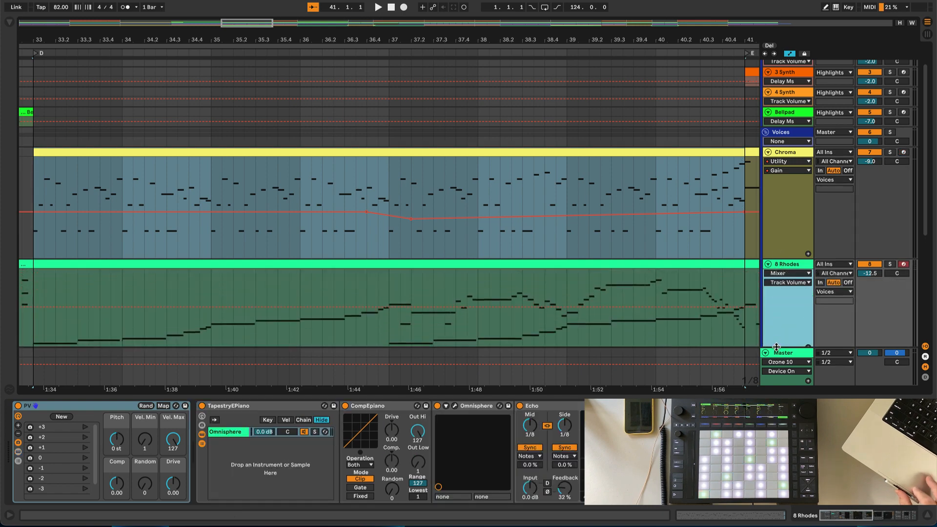
scroll(709, 241, "down", 3)
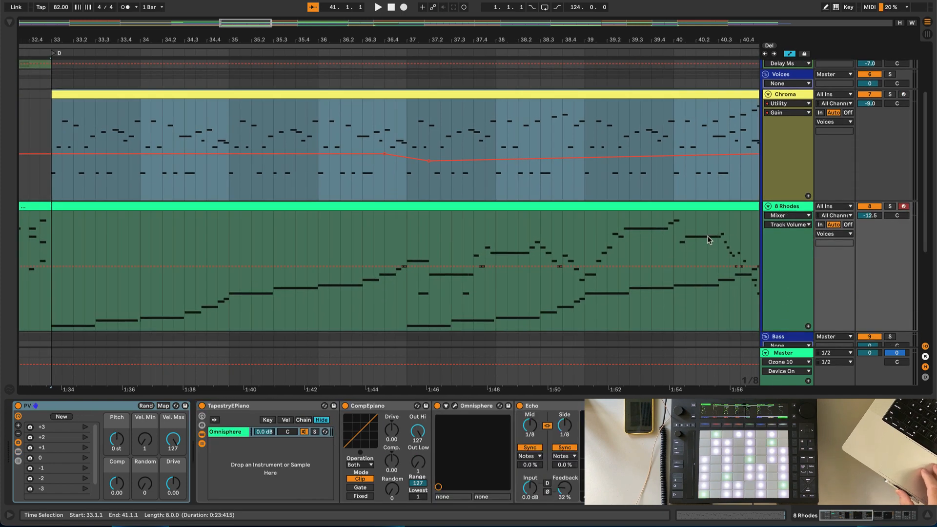
scroll(710, 240, "left", 1)
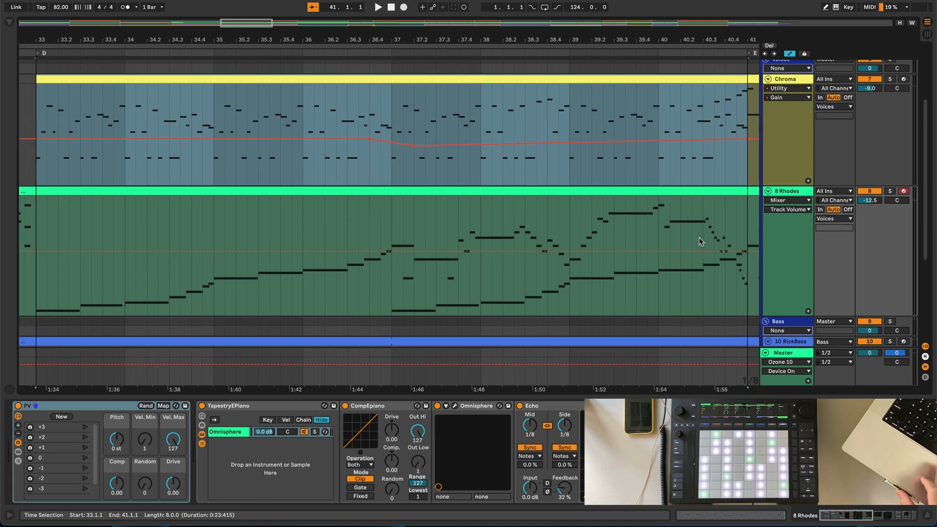
left_click(784, 201)
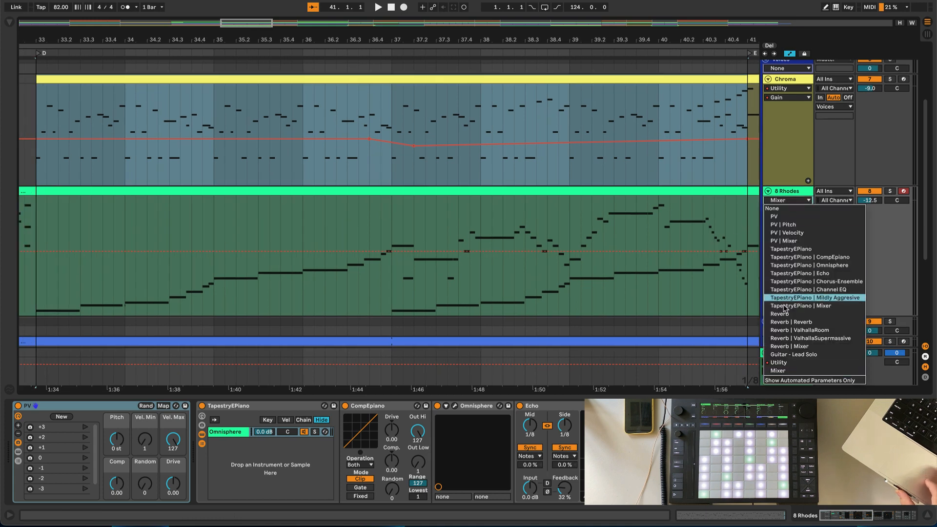
left_click(785, 364)
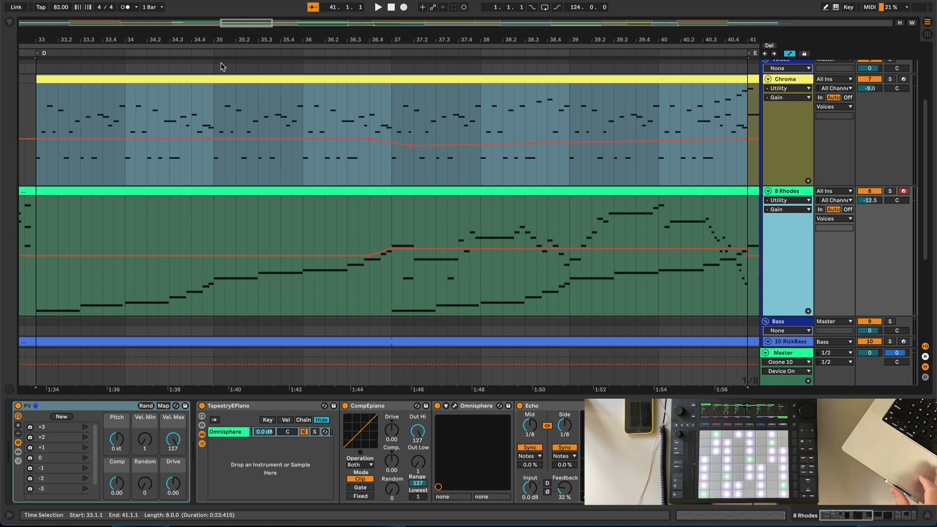
Play section D from bar 33 to bar 41 while viewing the 8 Rhodes effects from Chorus-Ensemble to the Mildly Aggresive compressor.
left_click(209, 51)
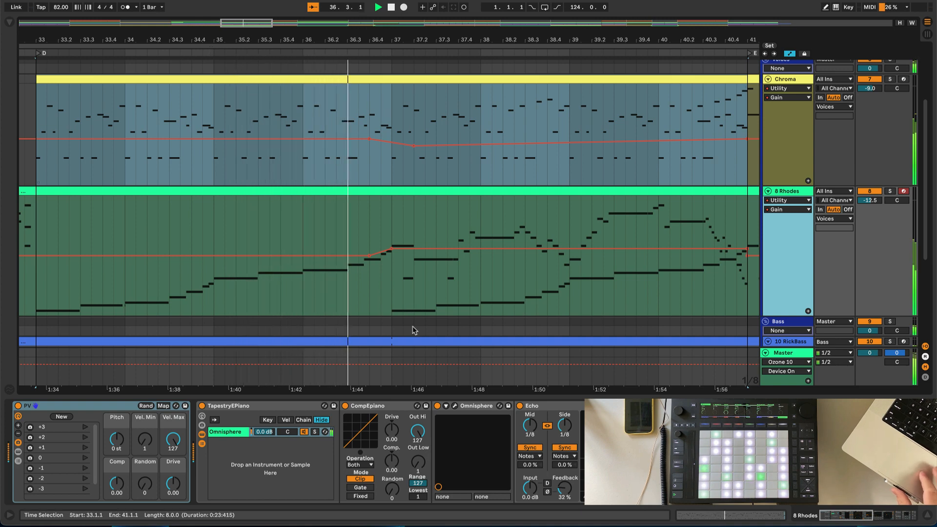
scroll(452, 470, "right", 10)
scroll(452, 470, "right", 5)
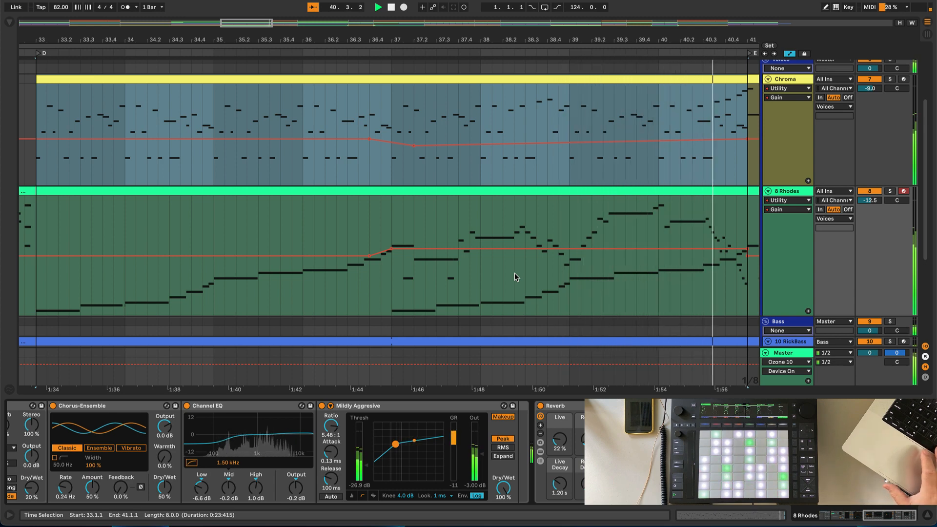
key("space")
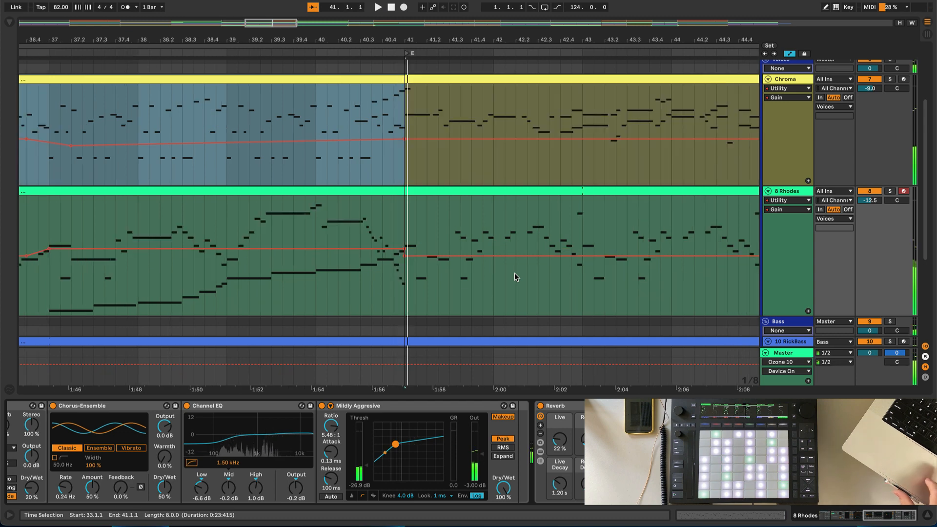
scroll(329, 275, "left", 10)
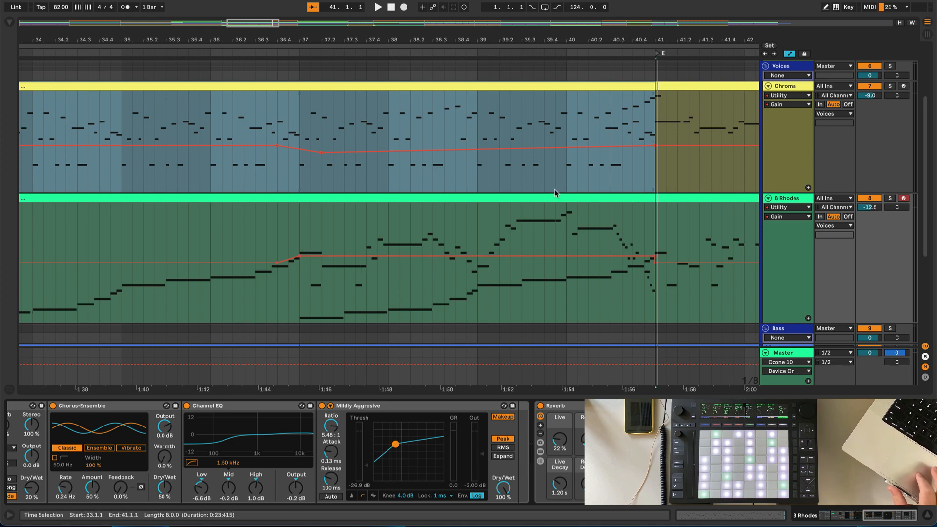
Select everything to fit the whole arrangement in view, then clear the selection at its end.
left_click(465, 198)
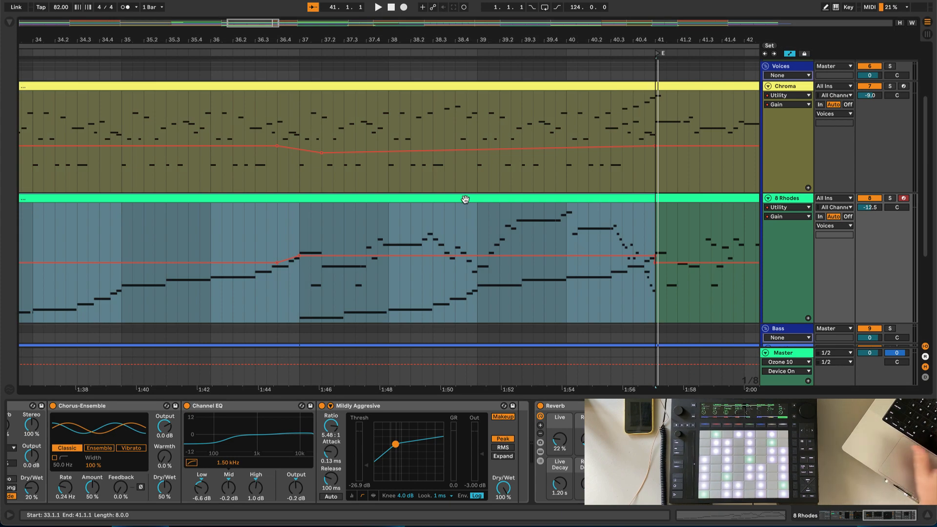
key("super+a")
key("z")
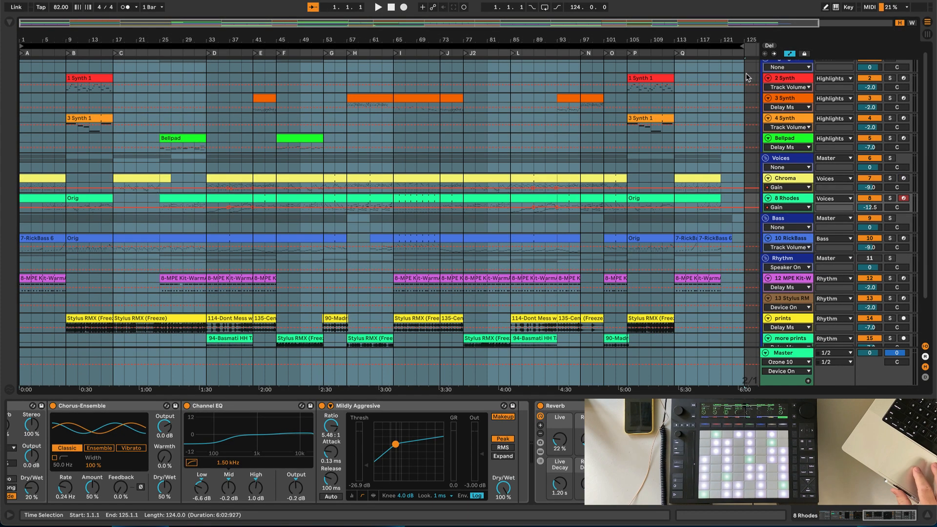
left_click(746, 77)
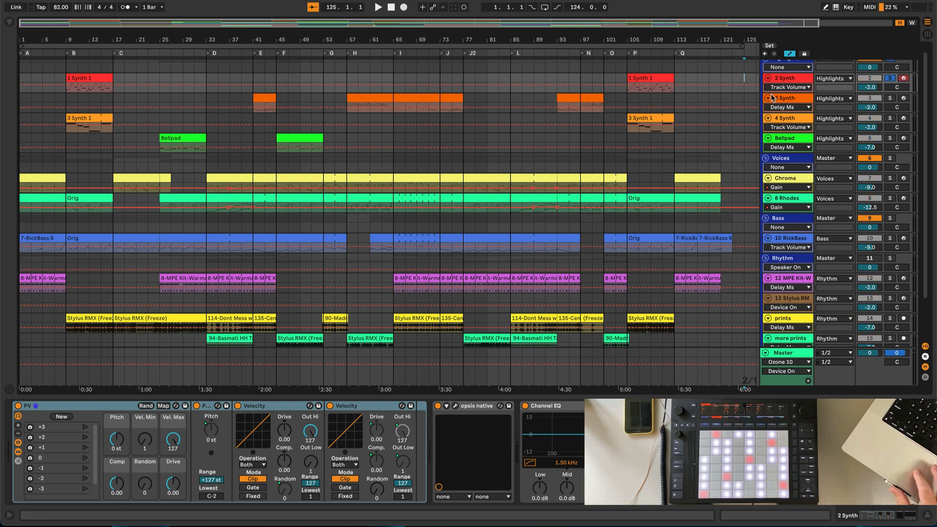
Solo the Highlights group, hide the automation lanes, and play from bar 23 until the end of bar 32.
scroll(772, 97, "up", 1)
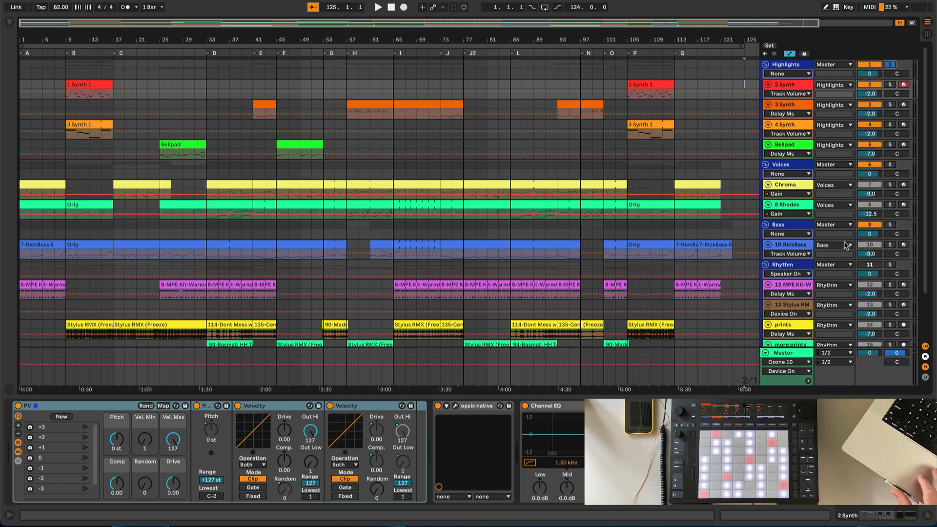
key("a")
left_click(148, 129)
key("space")
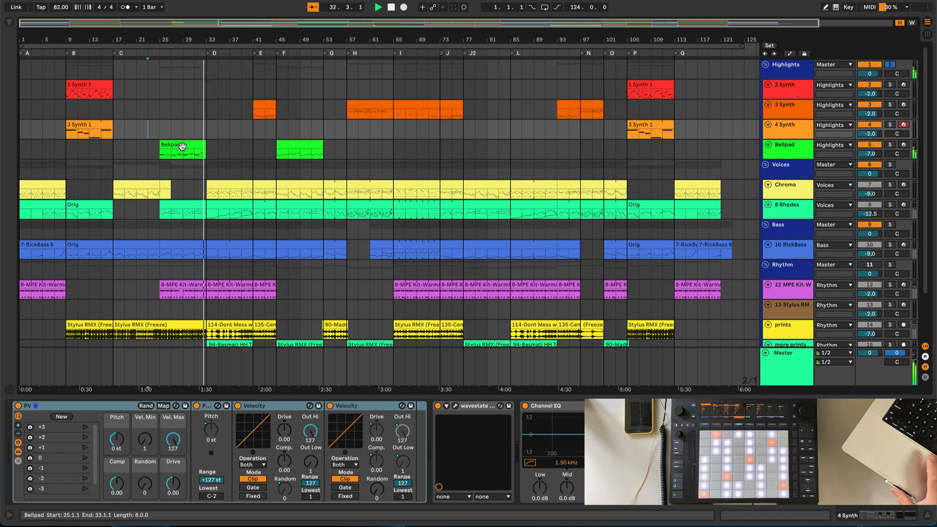
key("space")
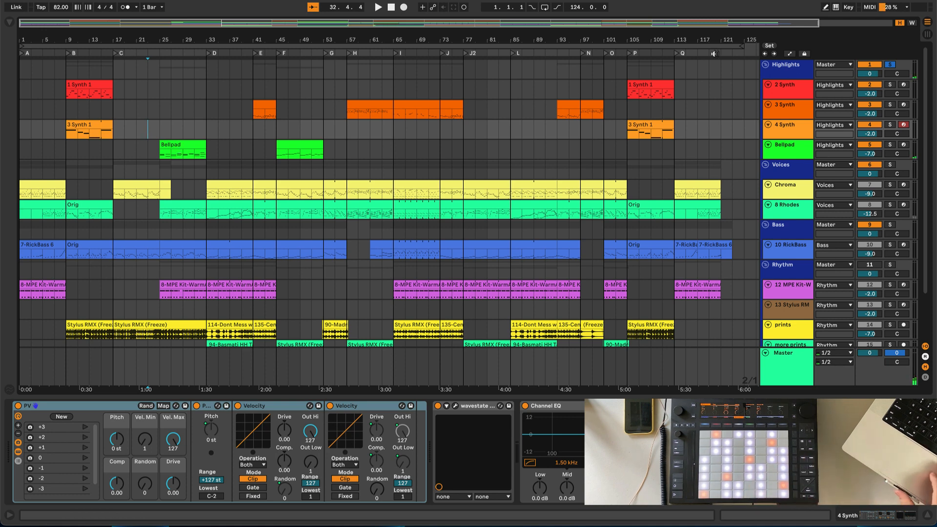
Play the full mix from bar 23 with the Highlights solo off, switching that solo on and off again to compare.
left_click(891, 65)
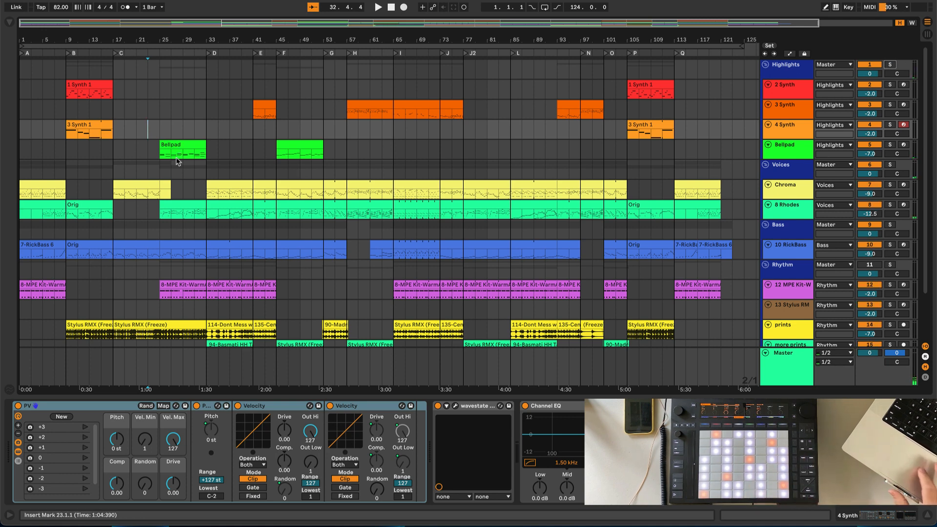
left_click(148, 166)
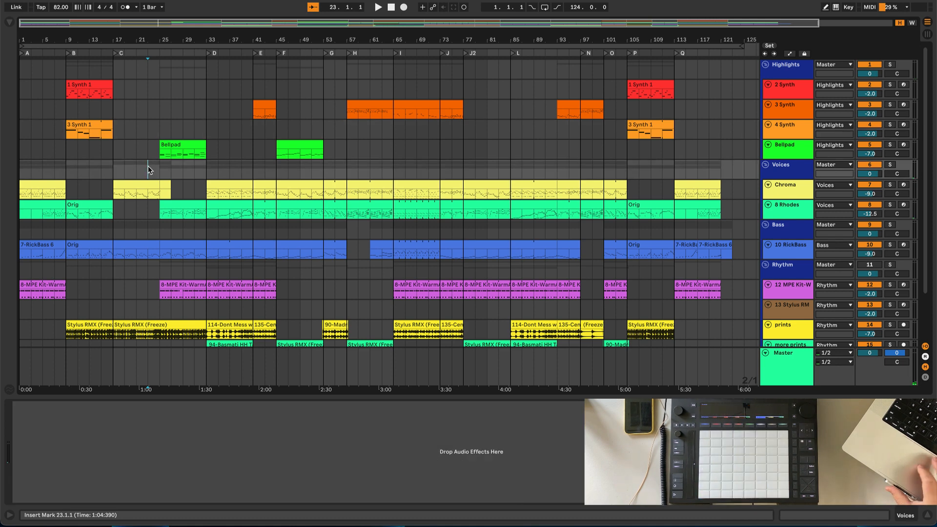
key("space")
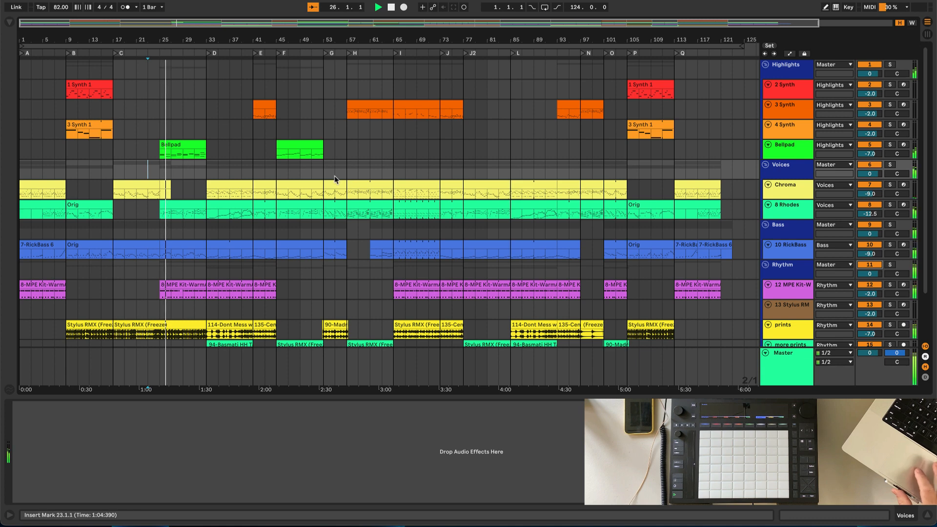
left_click(890, 64)
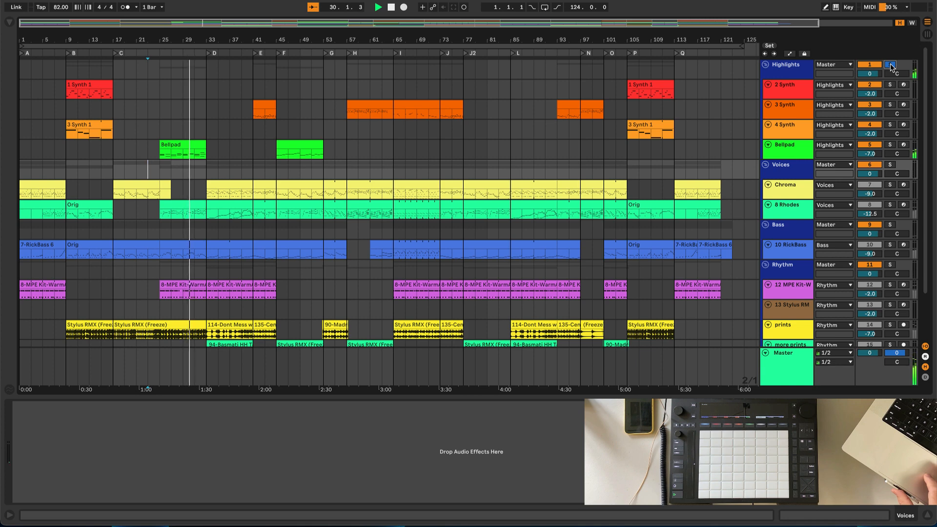
left_click(890, 64)
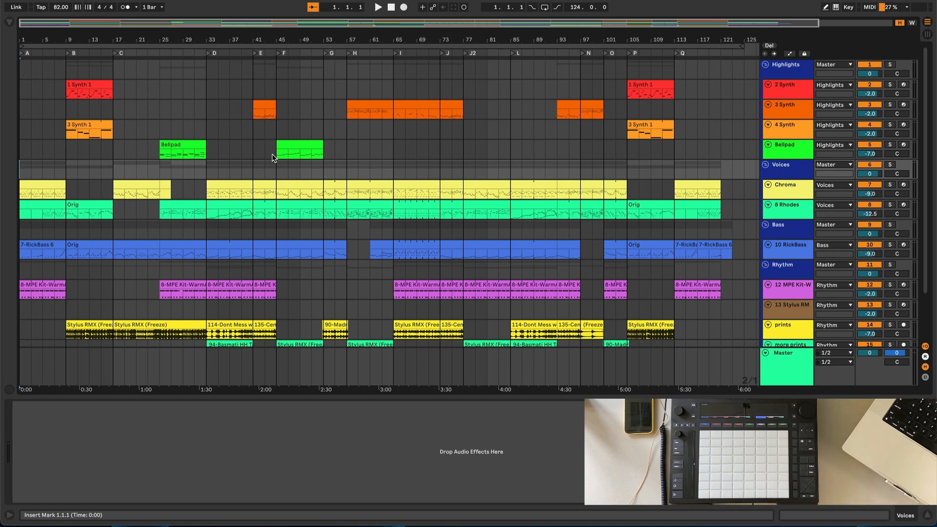
Select the Bellpad clip at bar 25 and set the Bellpad track's volume to -6.0 dB.
left_click(189, 142)
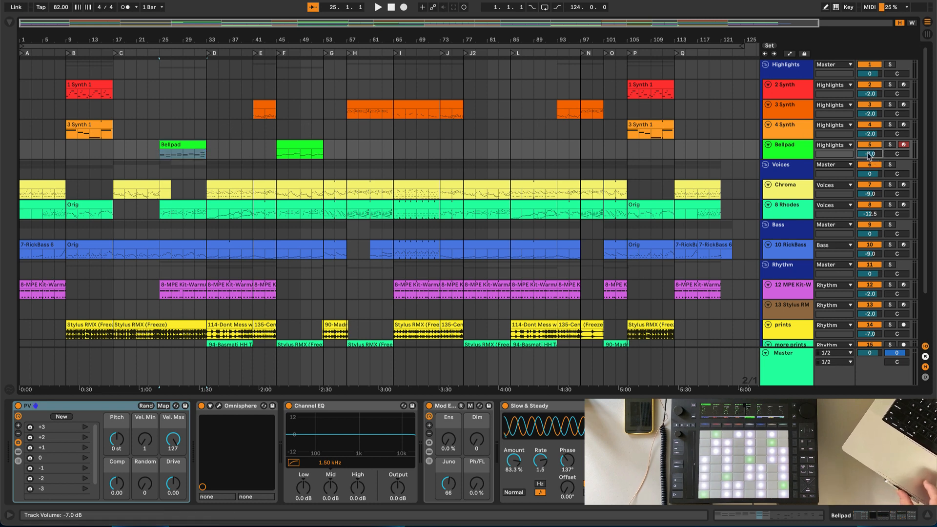
left_click_drag(870, 155, 869, 152)
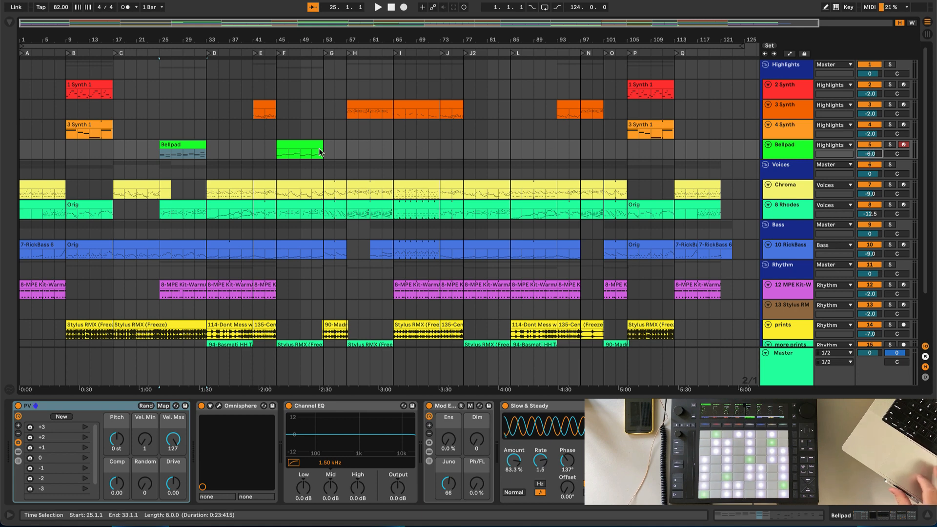
left_click(222, 148)
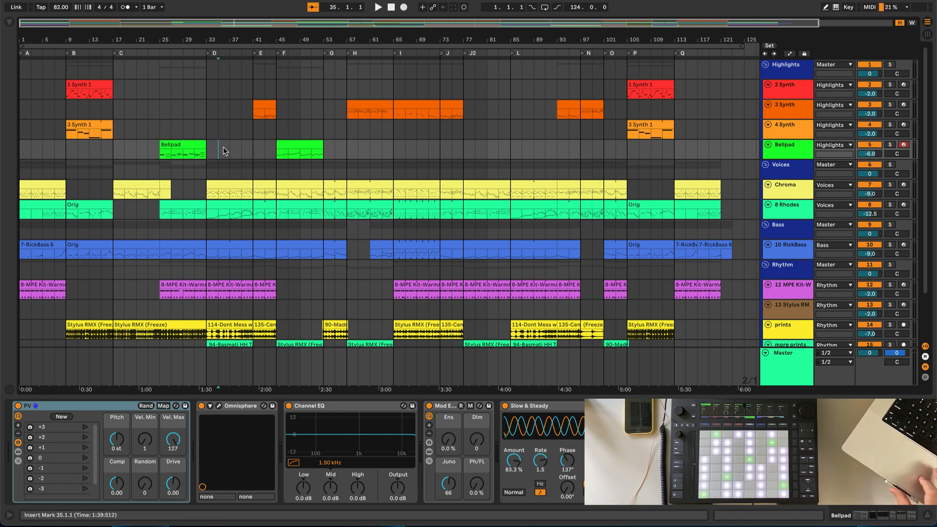
left_click(186, 155)
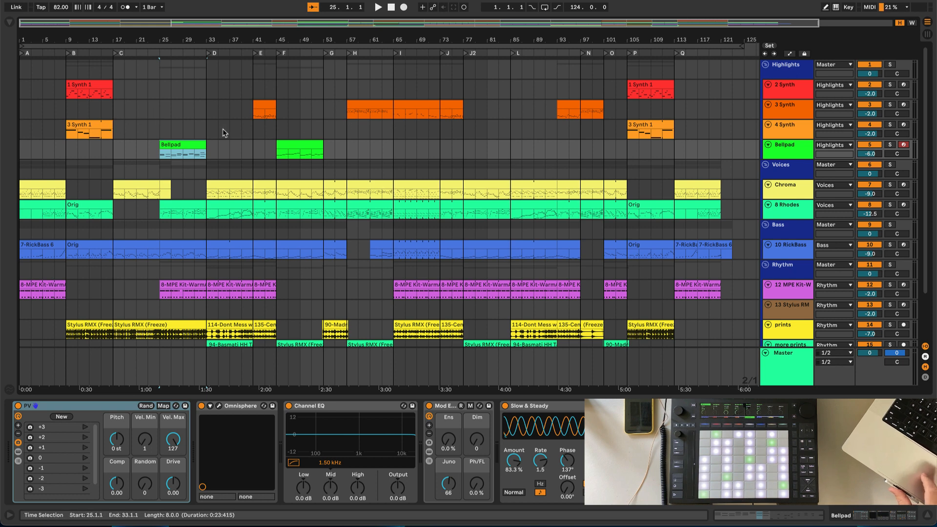
Solo the Highlights group and play section E's 3 Synth part from bar 41.
left_click(890, 64)
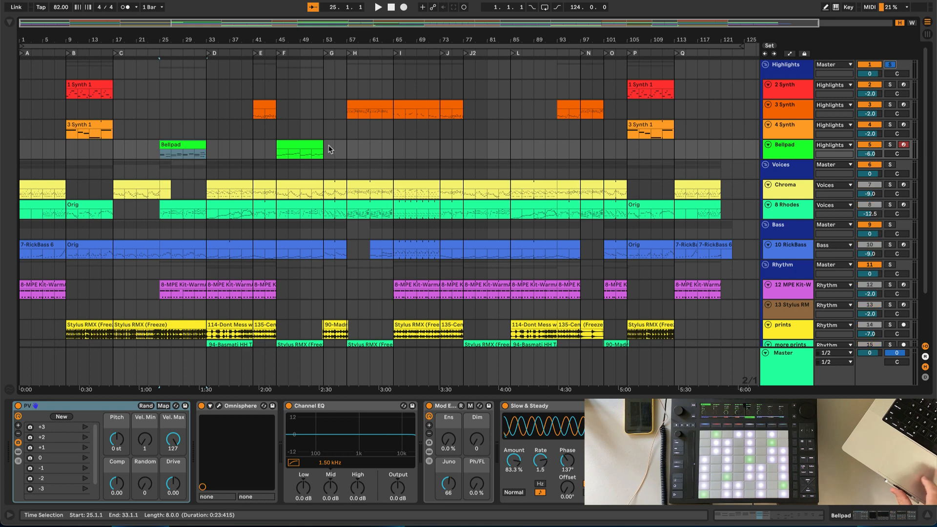
left_click(252, 135)
key("space")
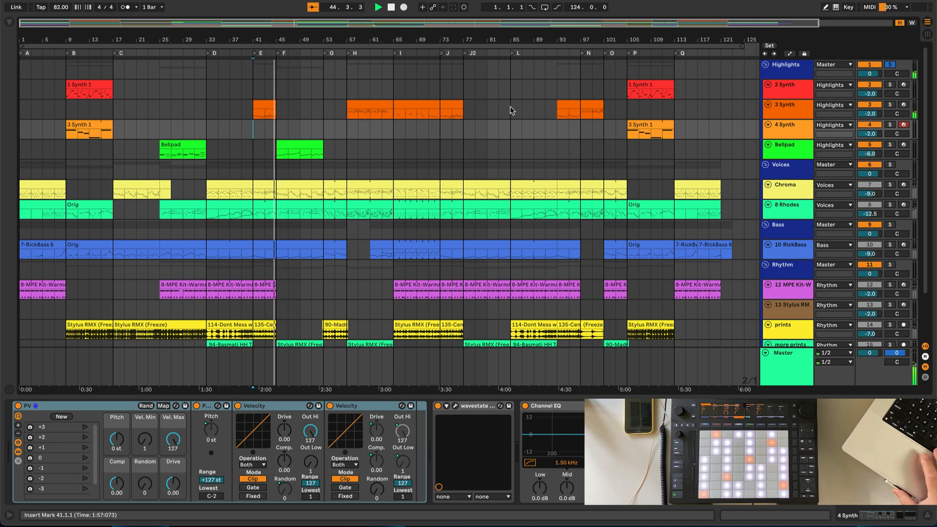
key("space")
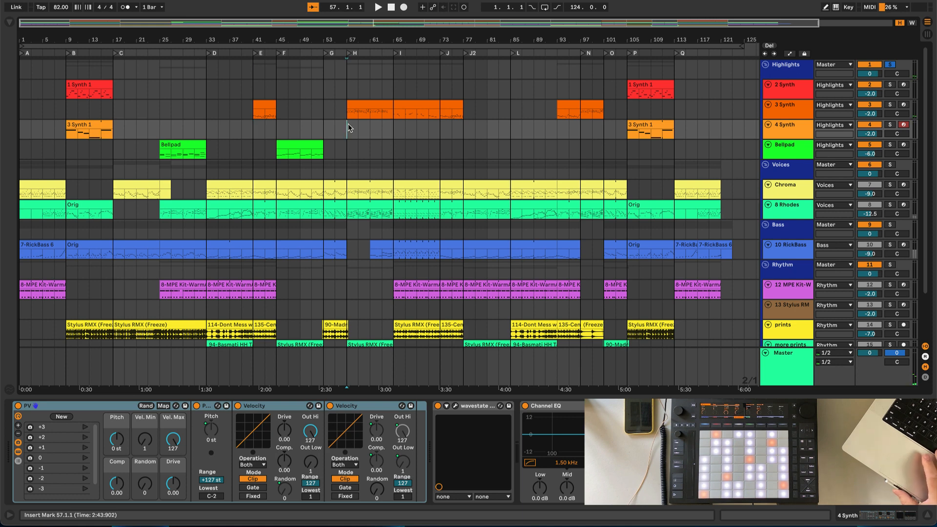
Play section H from bar 57 with the Highlights group soloed, and again in the full mix with the solo off.
key("space")
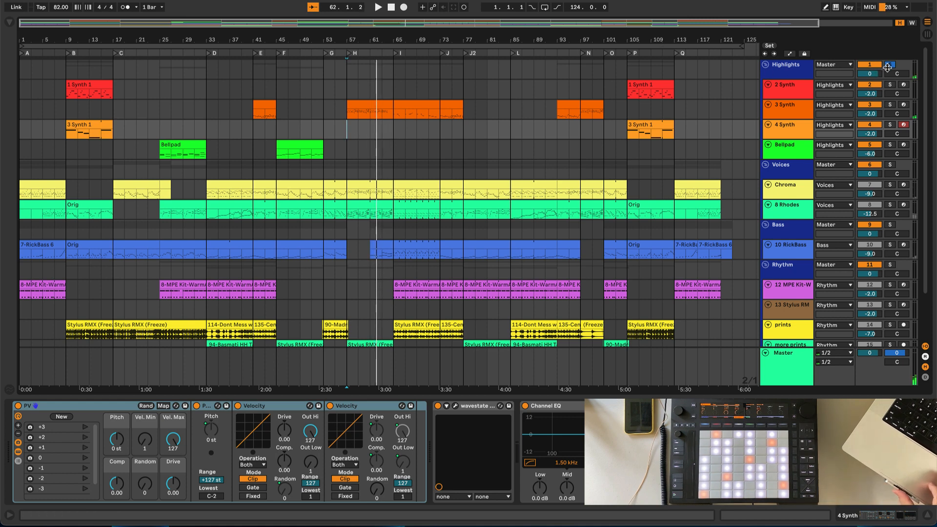
key("space")
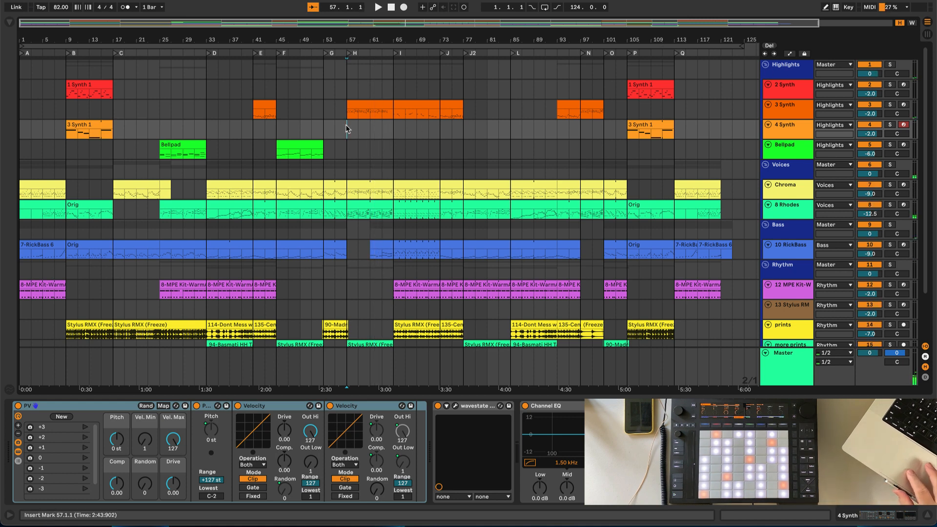
key("space")
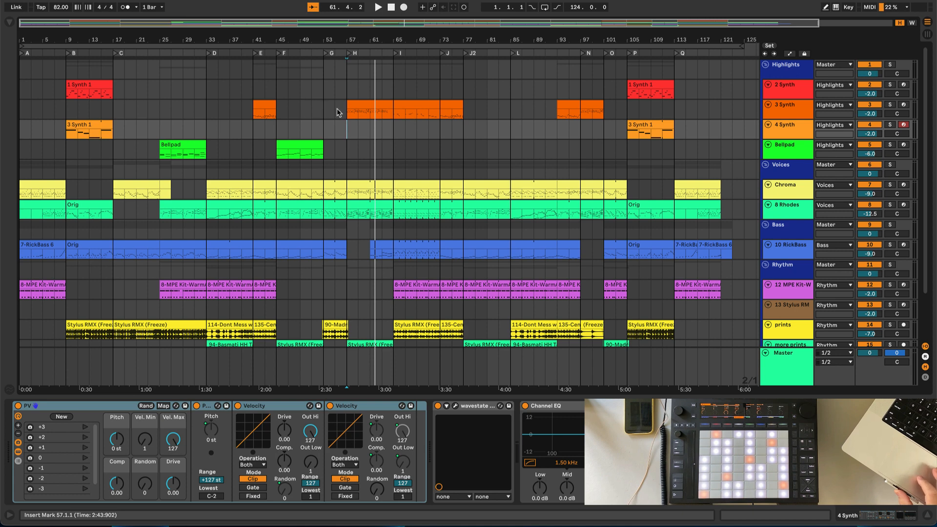
Select the 3 Synth clip at bar 57, then solo the Highlights group and play section P from bar 105.
left_click(373, 105)
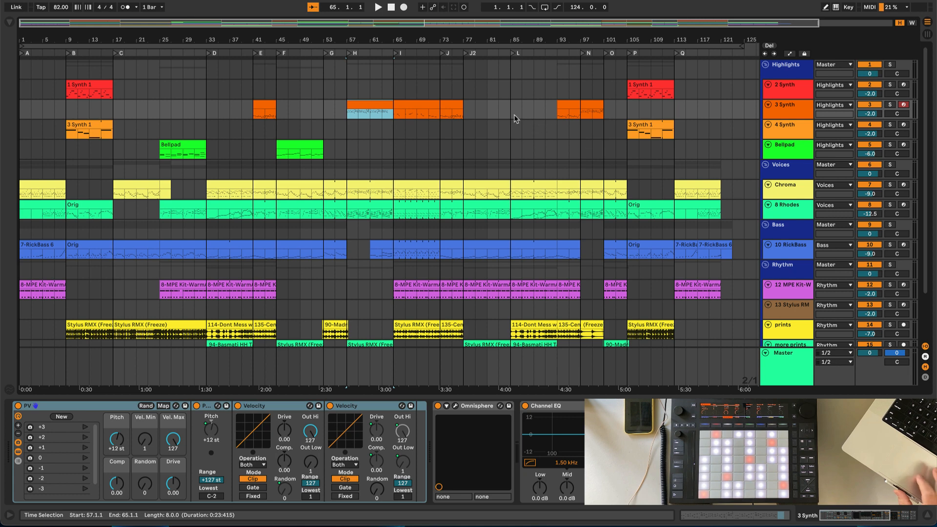
left_click(627, 108)
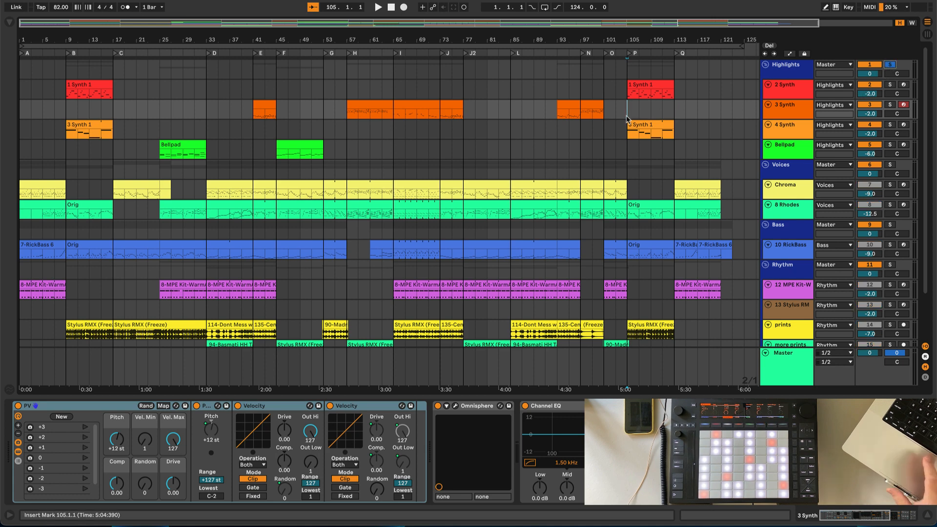
key("space")
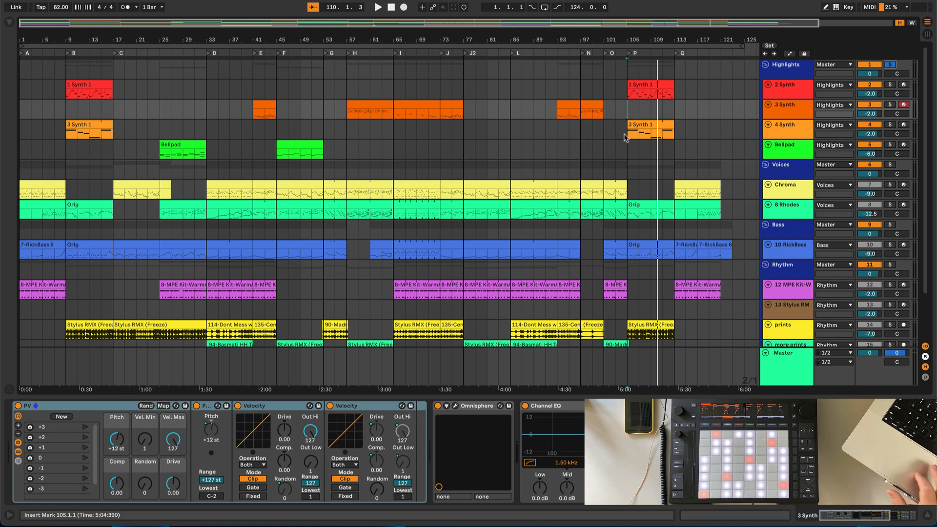
left_click(497, 149)
scroll(479, 152, "down", 3)
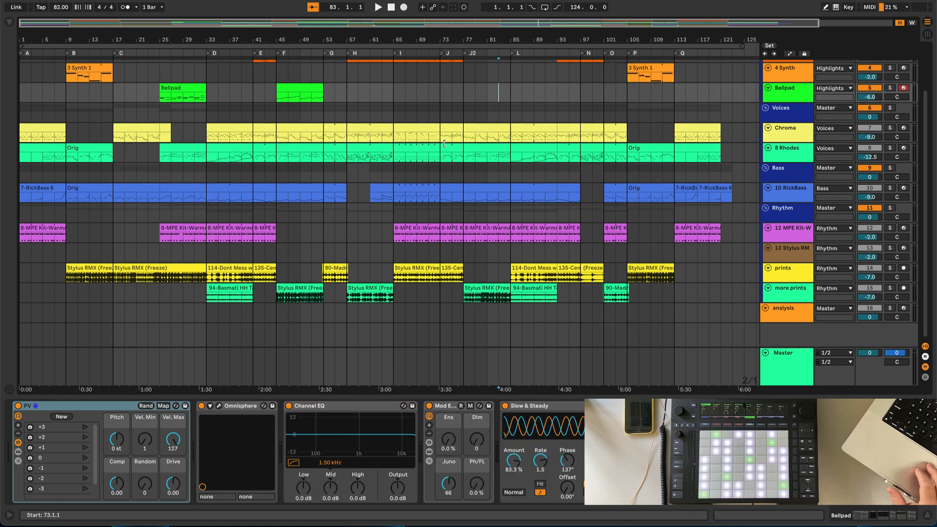
scroll(443, 146, "up", 3)
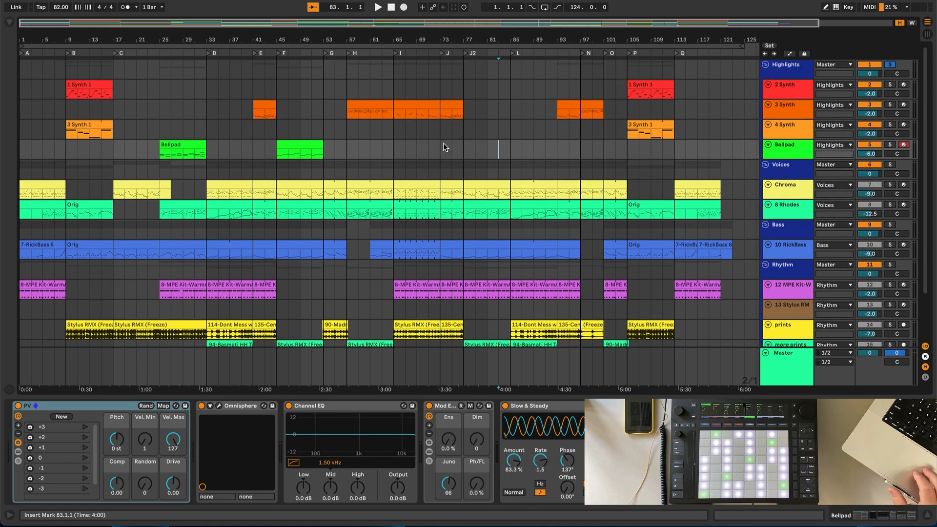
scroll(443, 143, "down", 2)
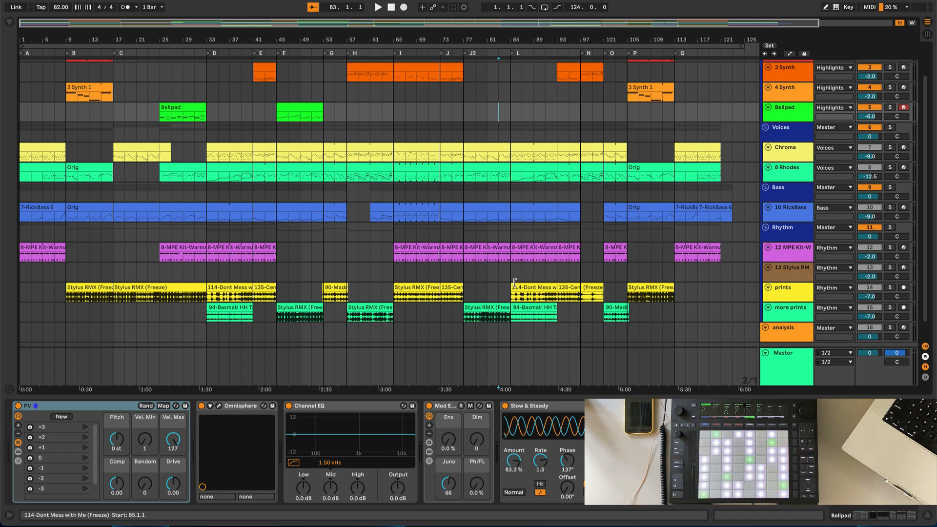
scroll(503, 211, "up", 3)
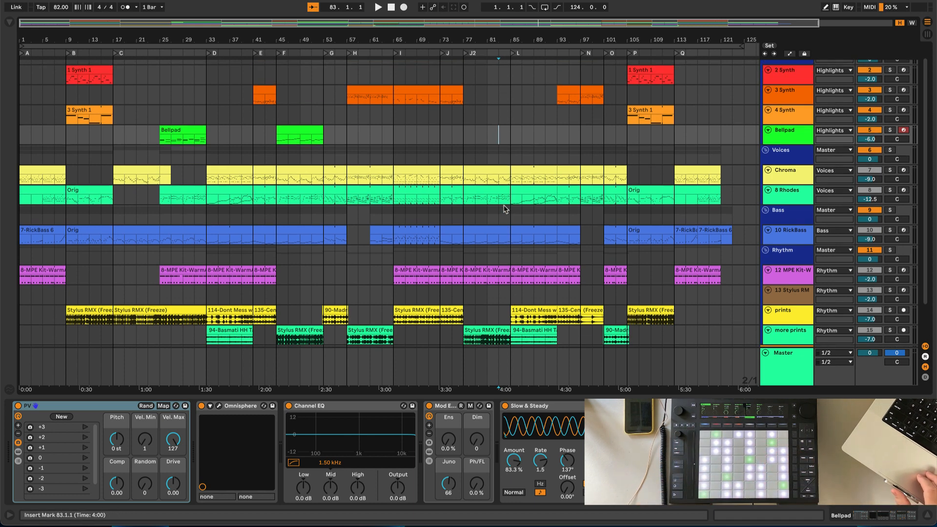
scroll(505, 209, "down", 2)
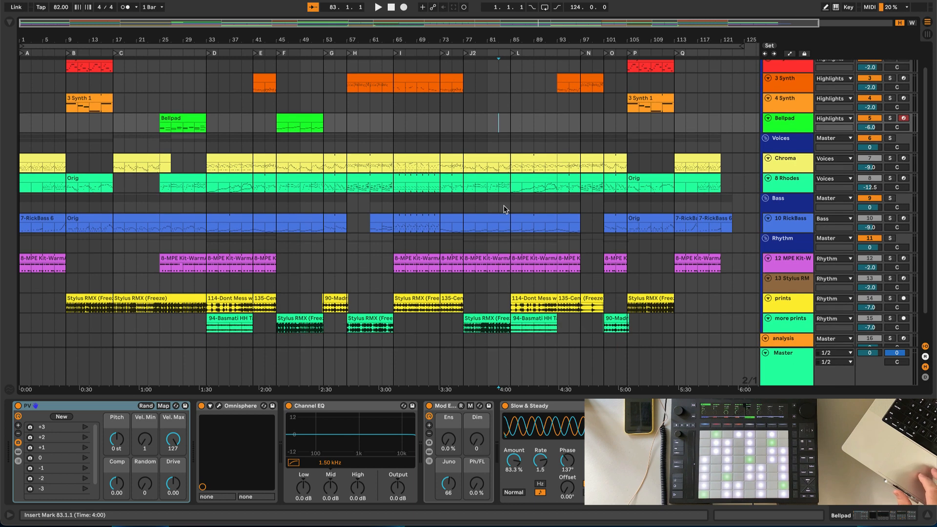